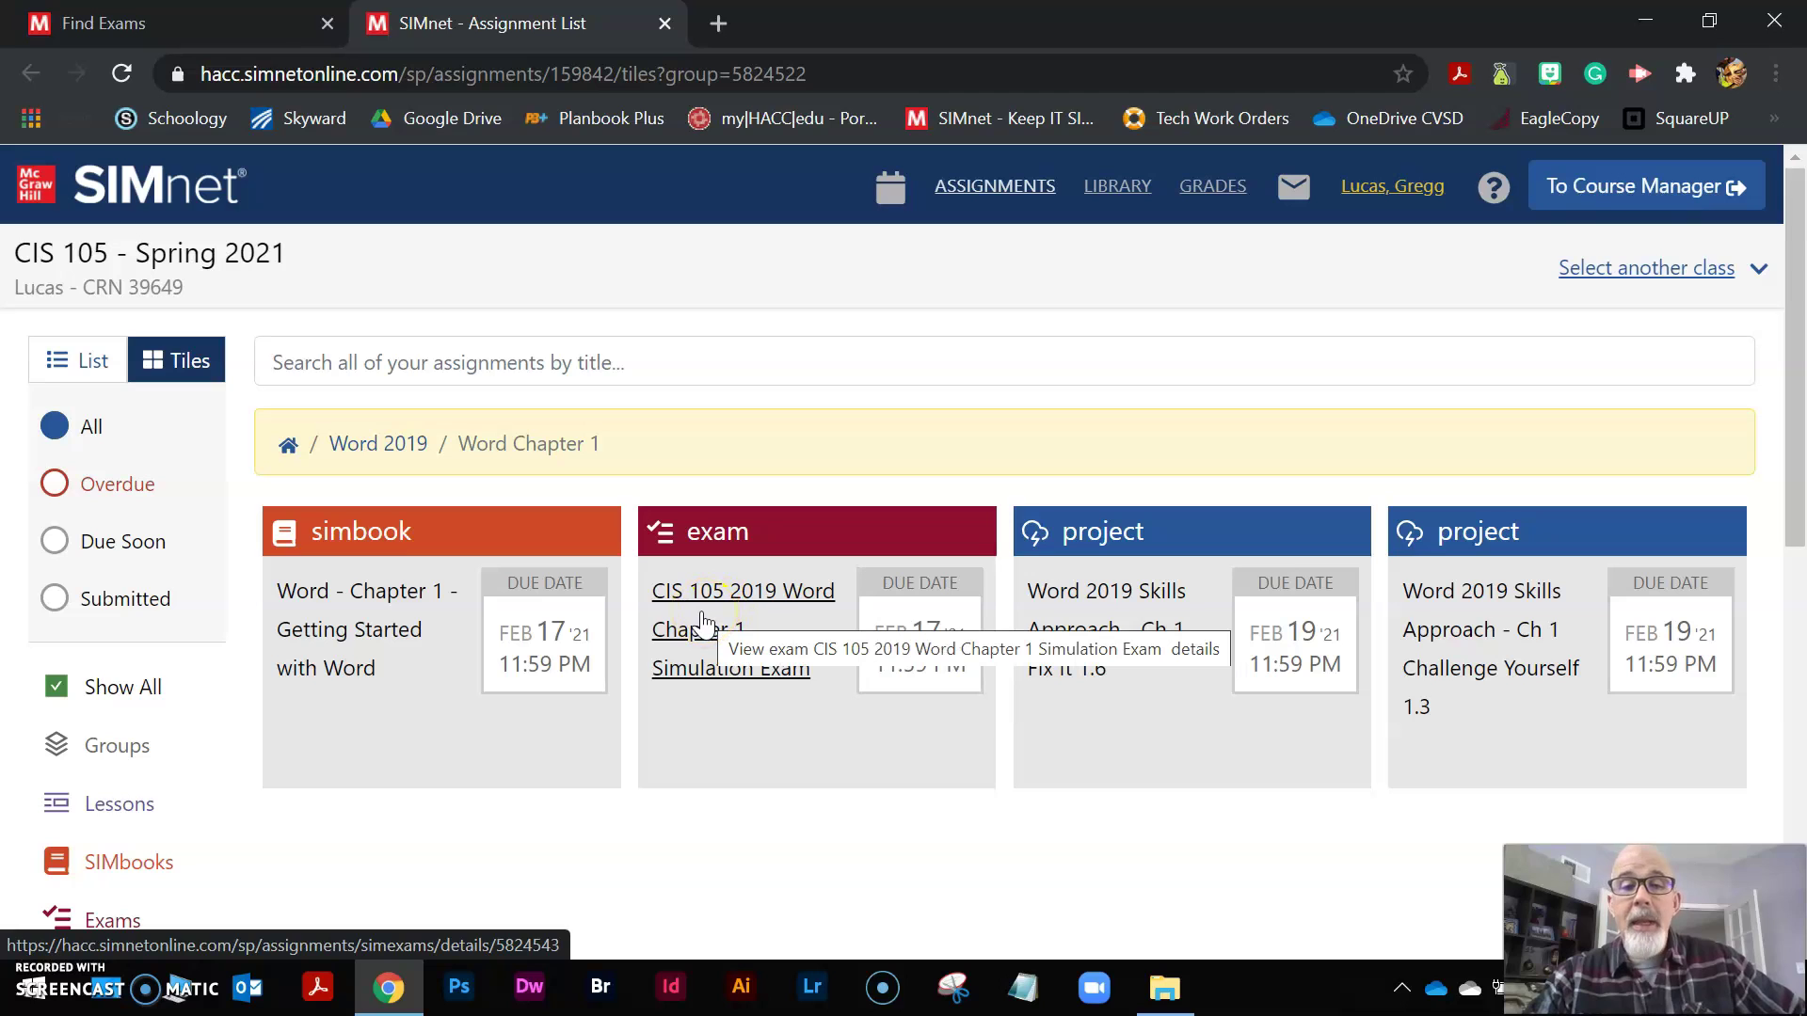
# Step: Open the details page of the CIS 105 2019 Word Chapter 1 Simulation Exam from the Word Chapter 1 assignments
pyautogui.click(704, 597)
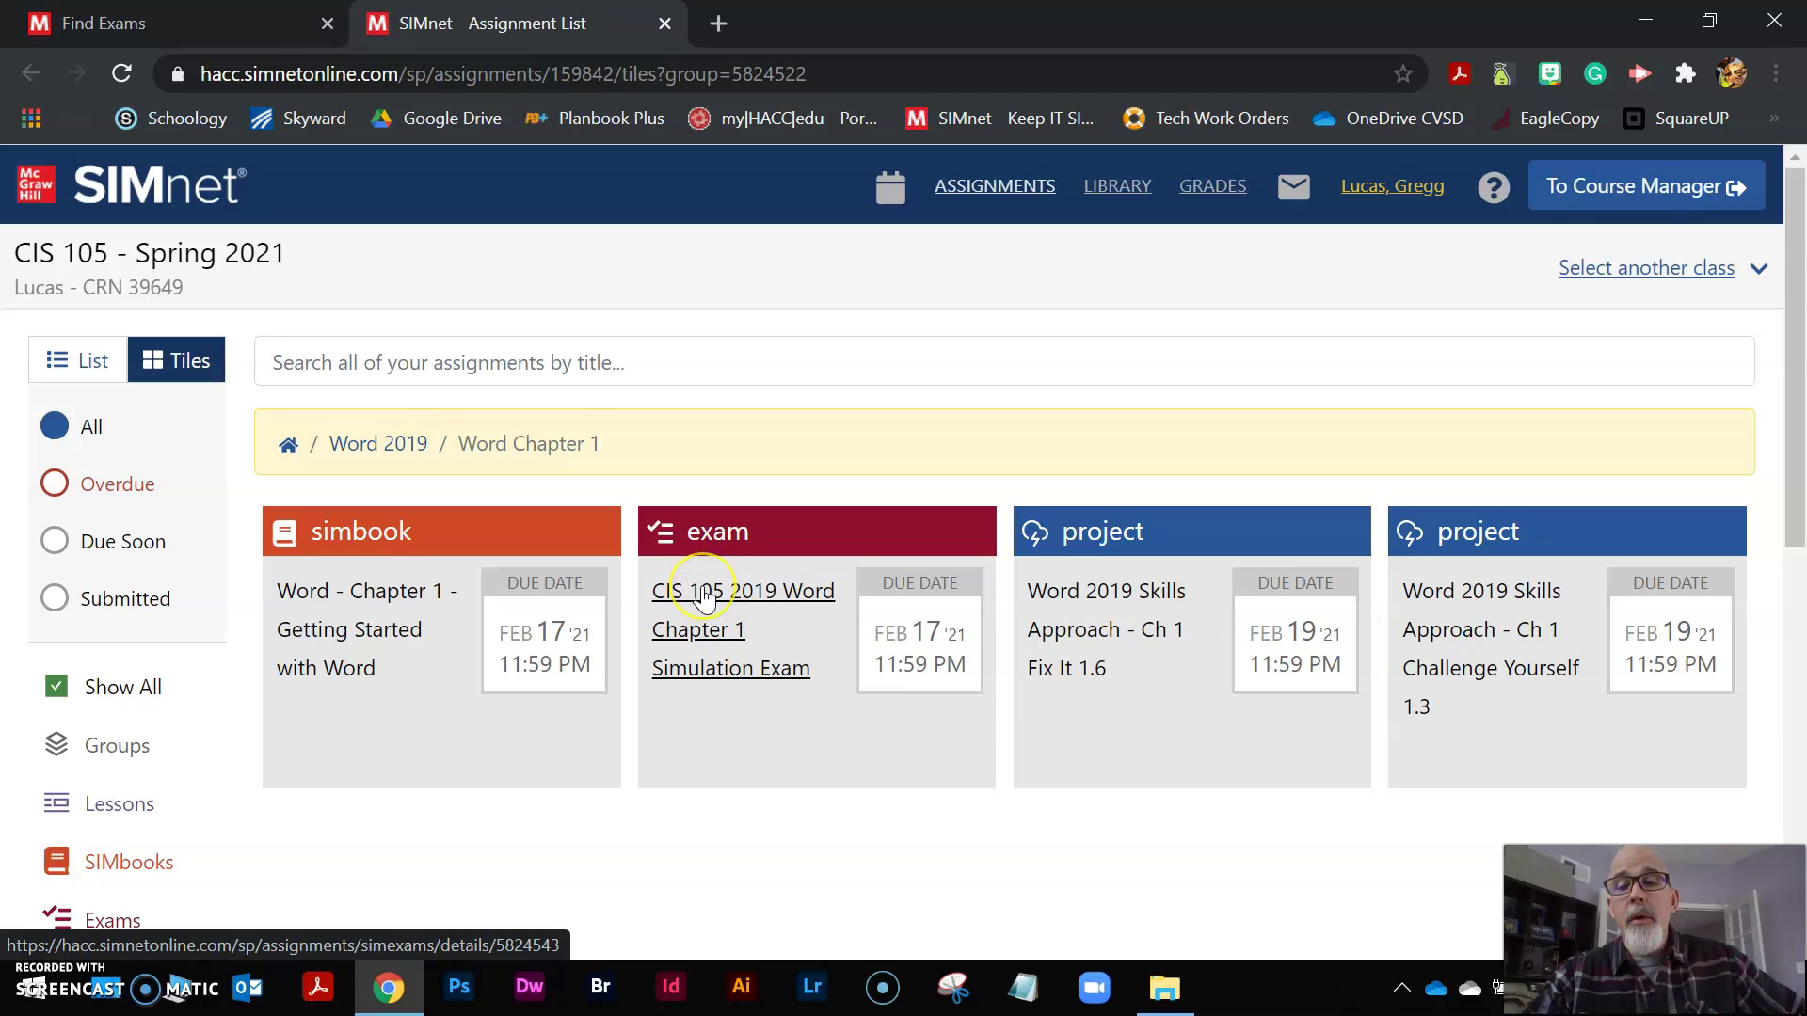
pyautogui.click(704, 597)
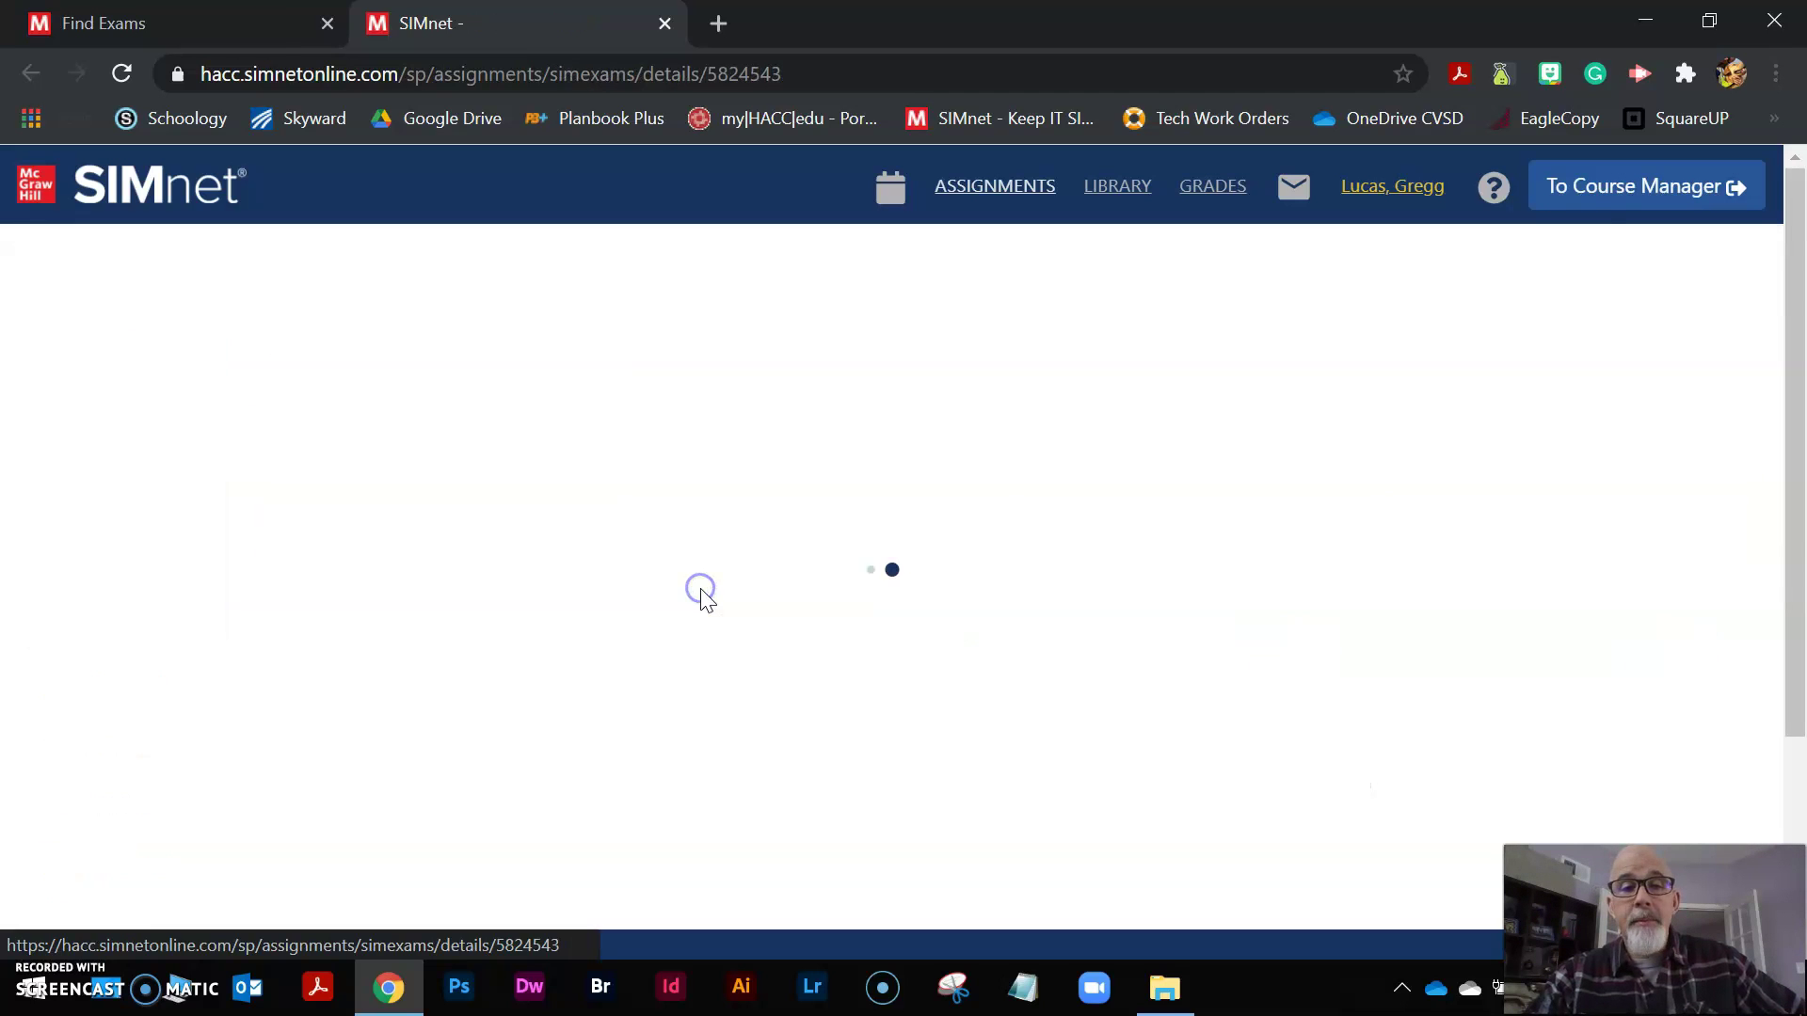
pyautogui.click(860, 671)
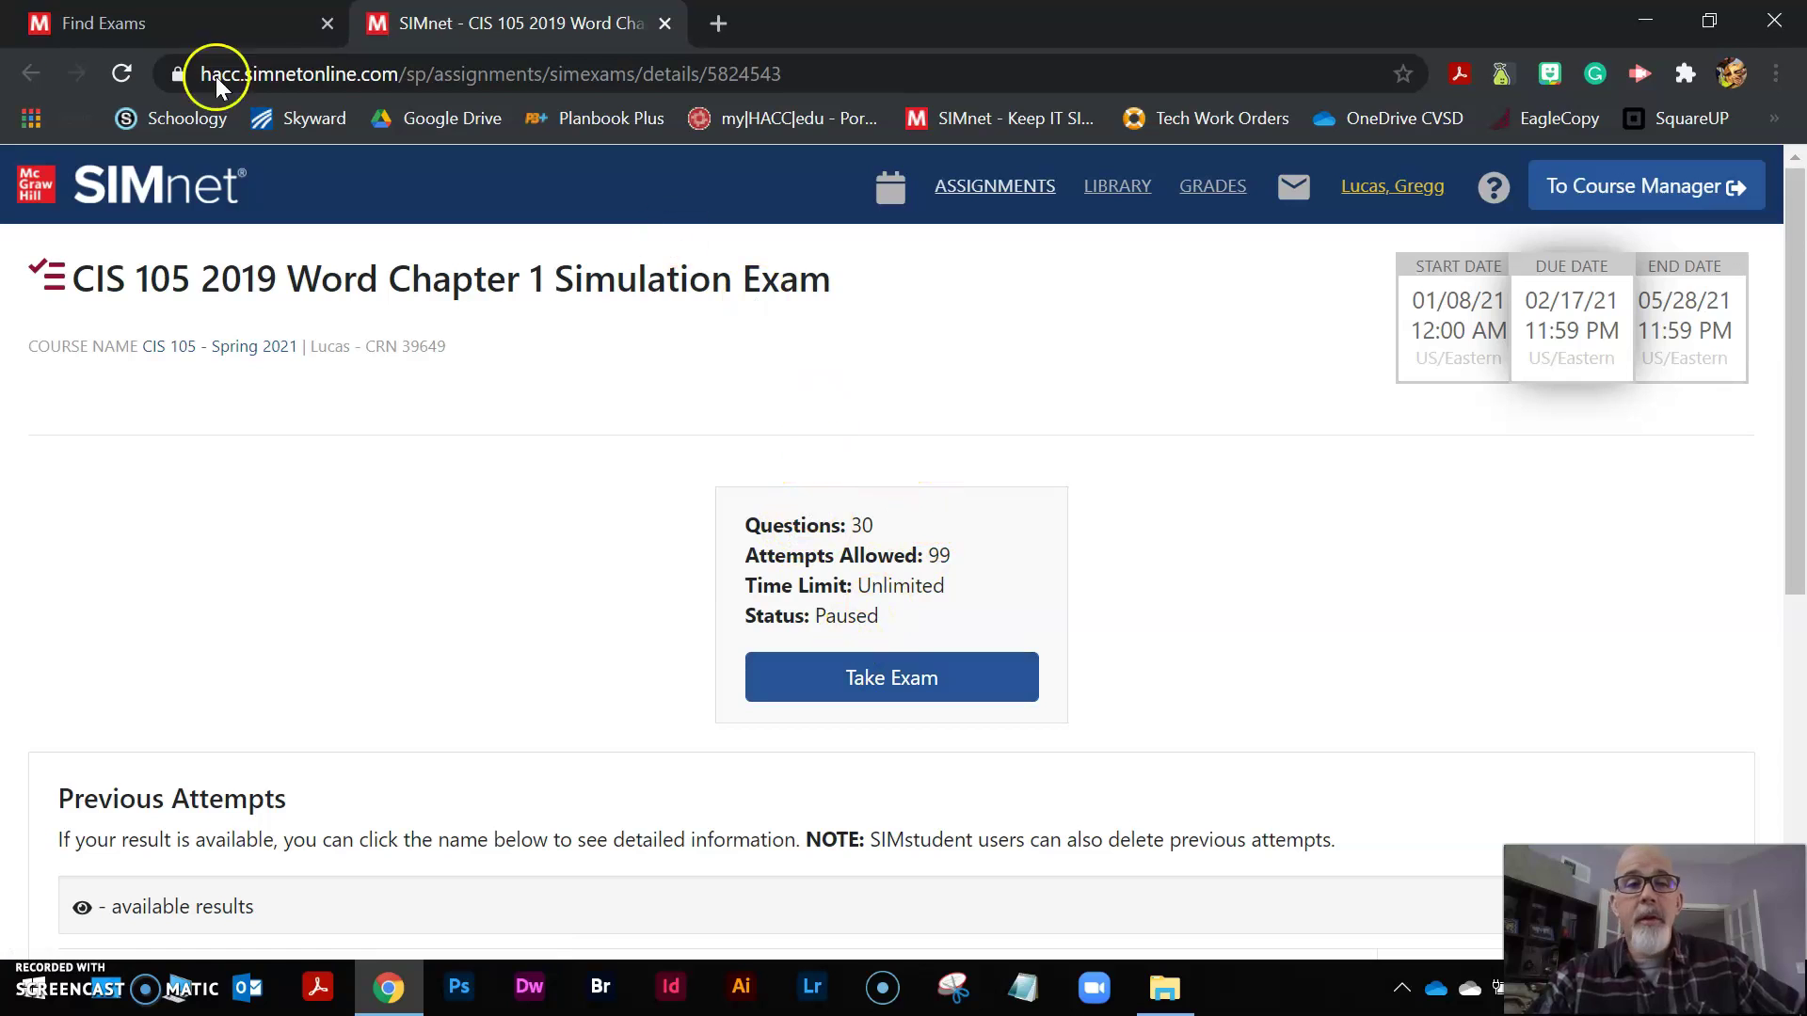
# Step: Switch to the course manager's exam list and preview the CIS 105 2019 Word Chapter 1 Simulation Exam
pyautogui.click(42, 28)
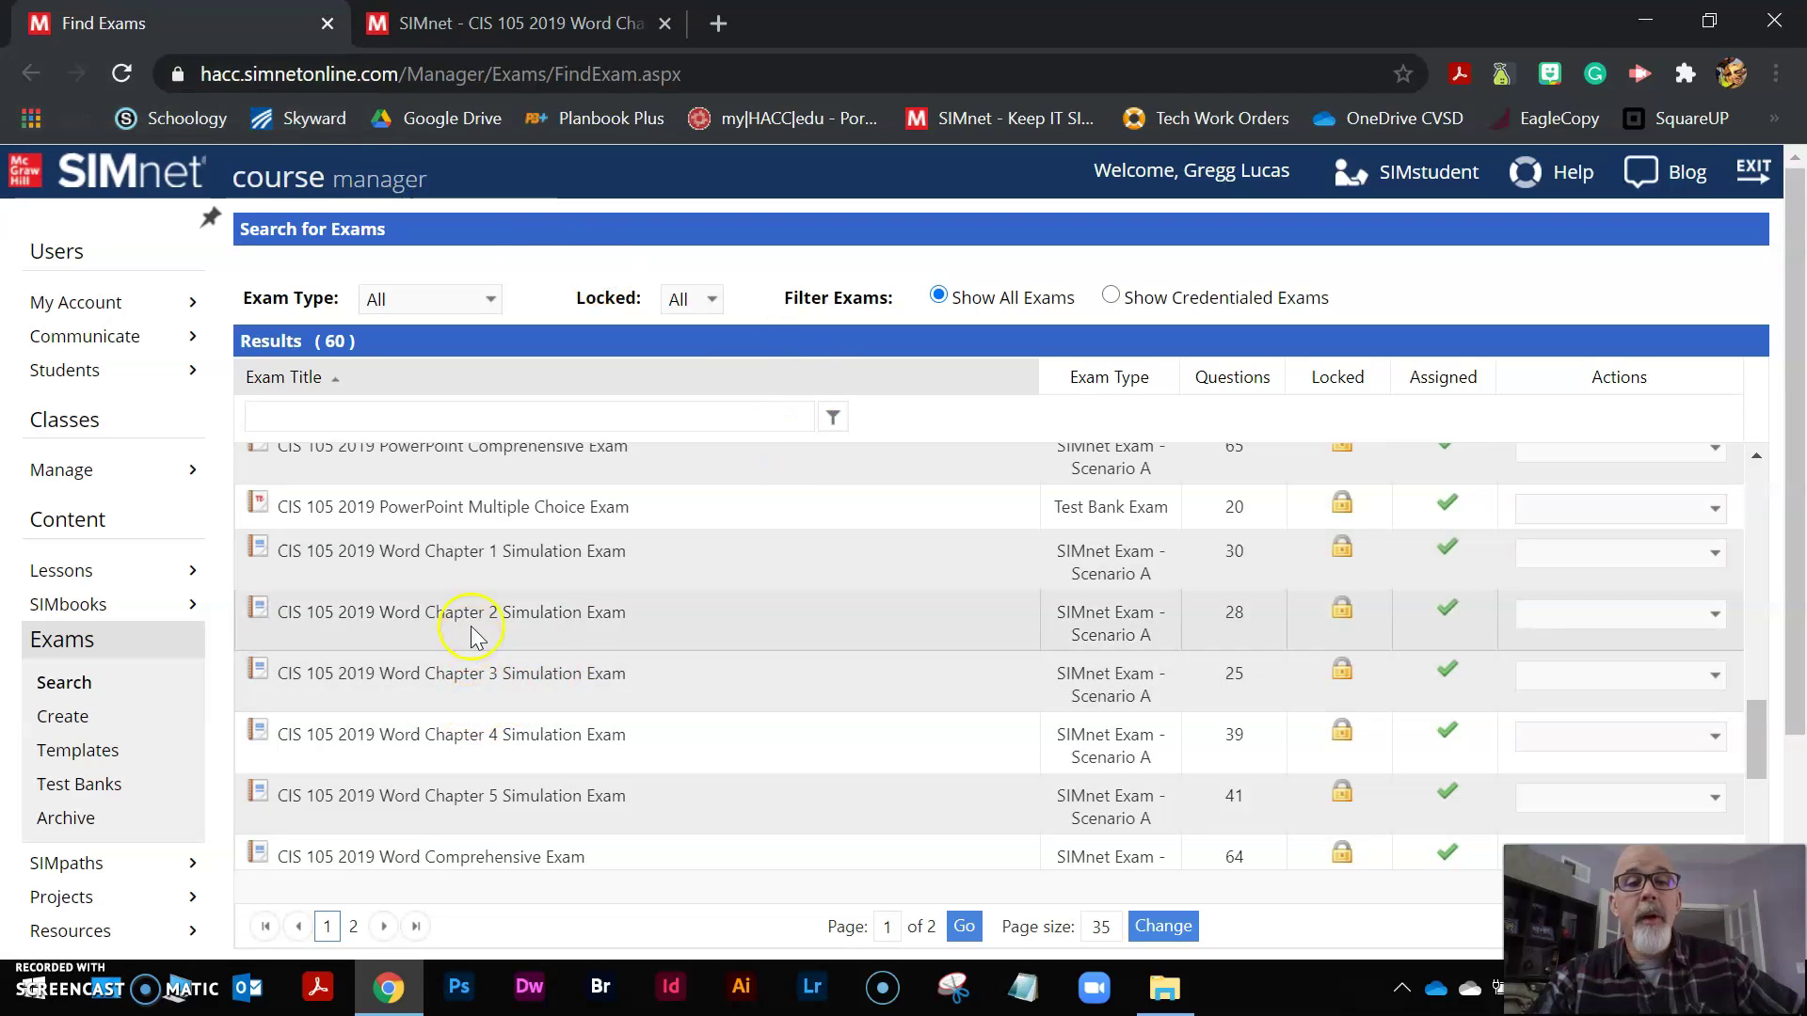
pyautogui.click(1632, 555)
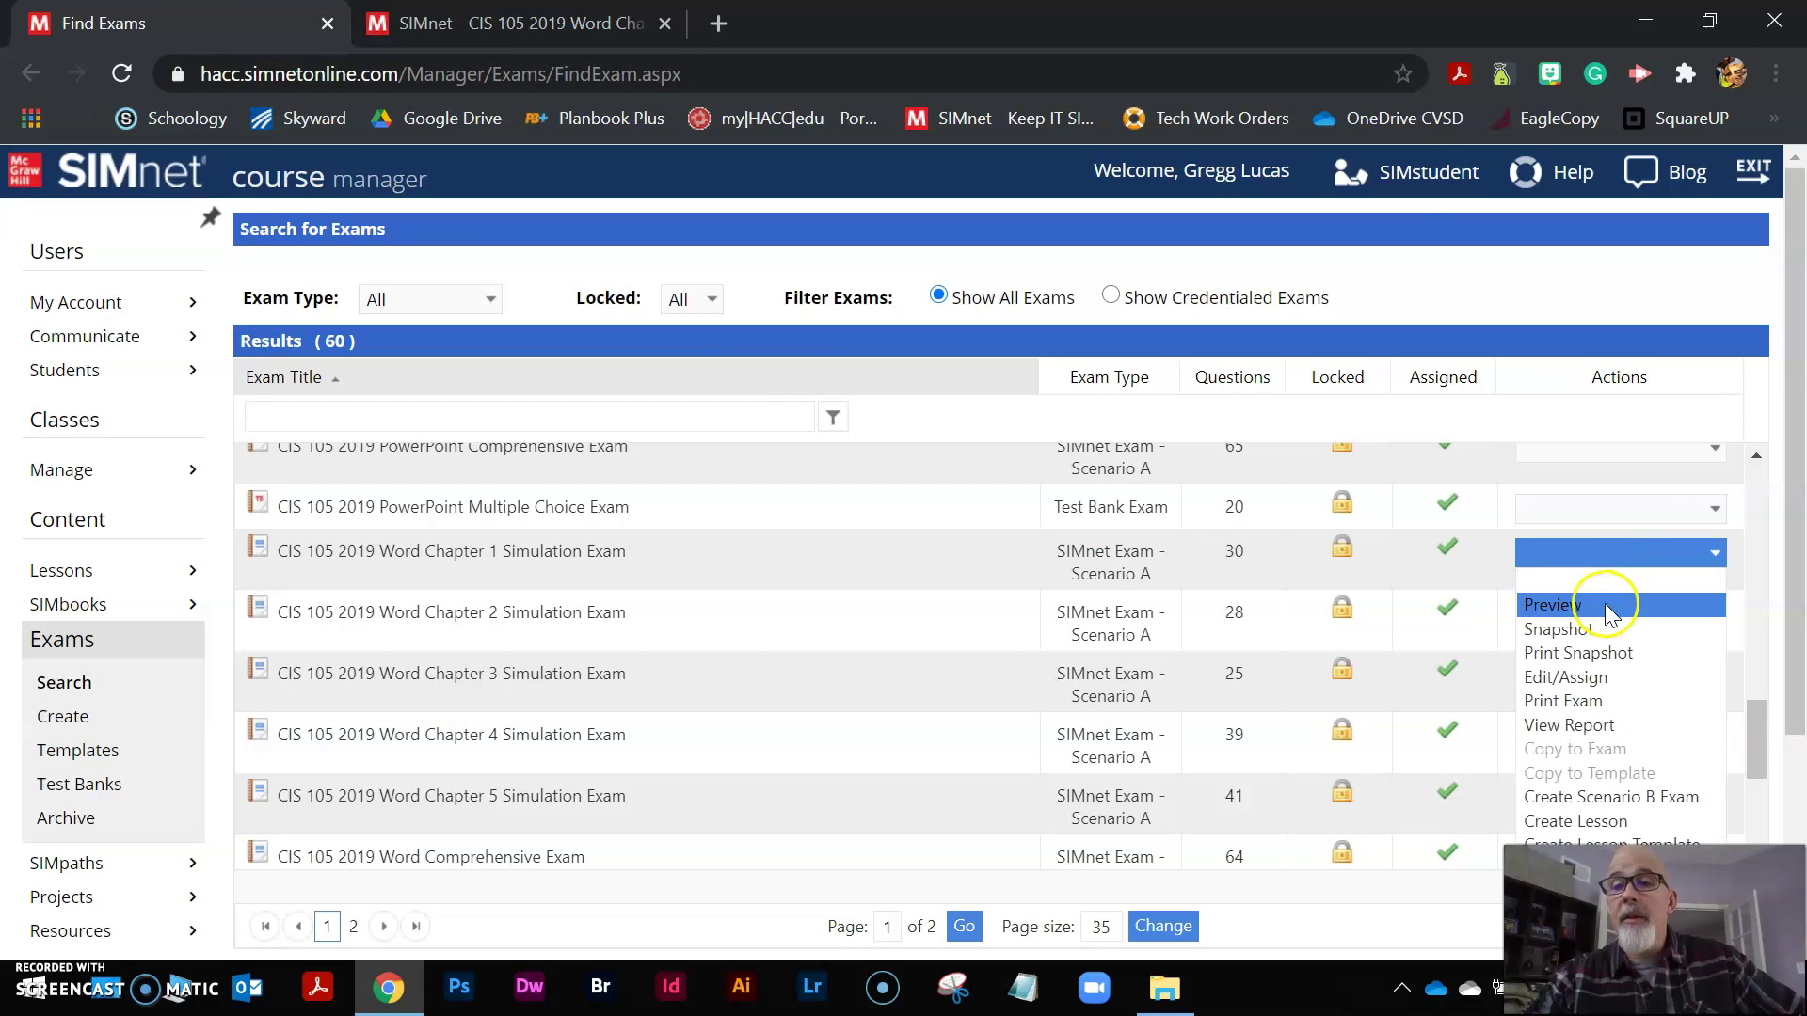
pyautogui.click(1611, 611)
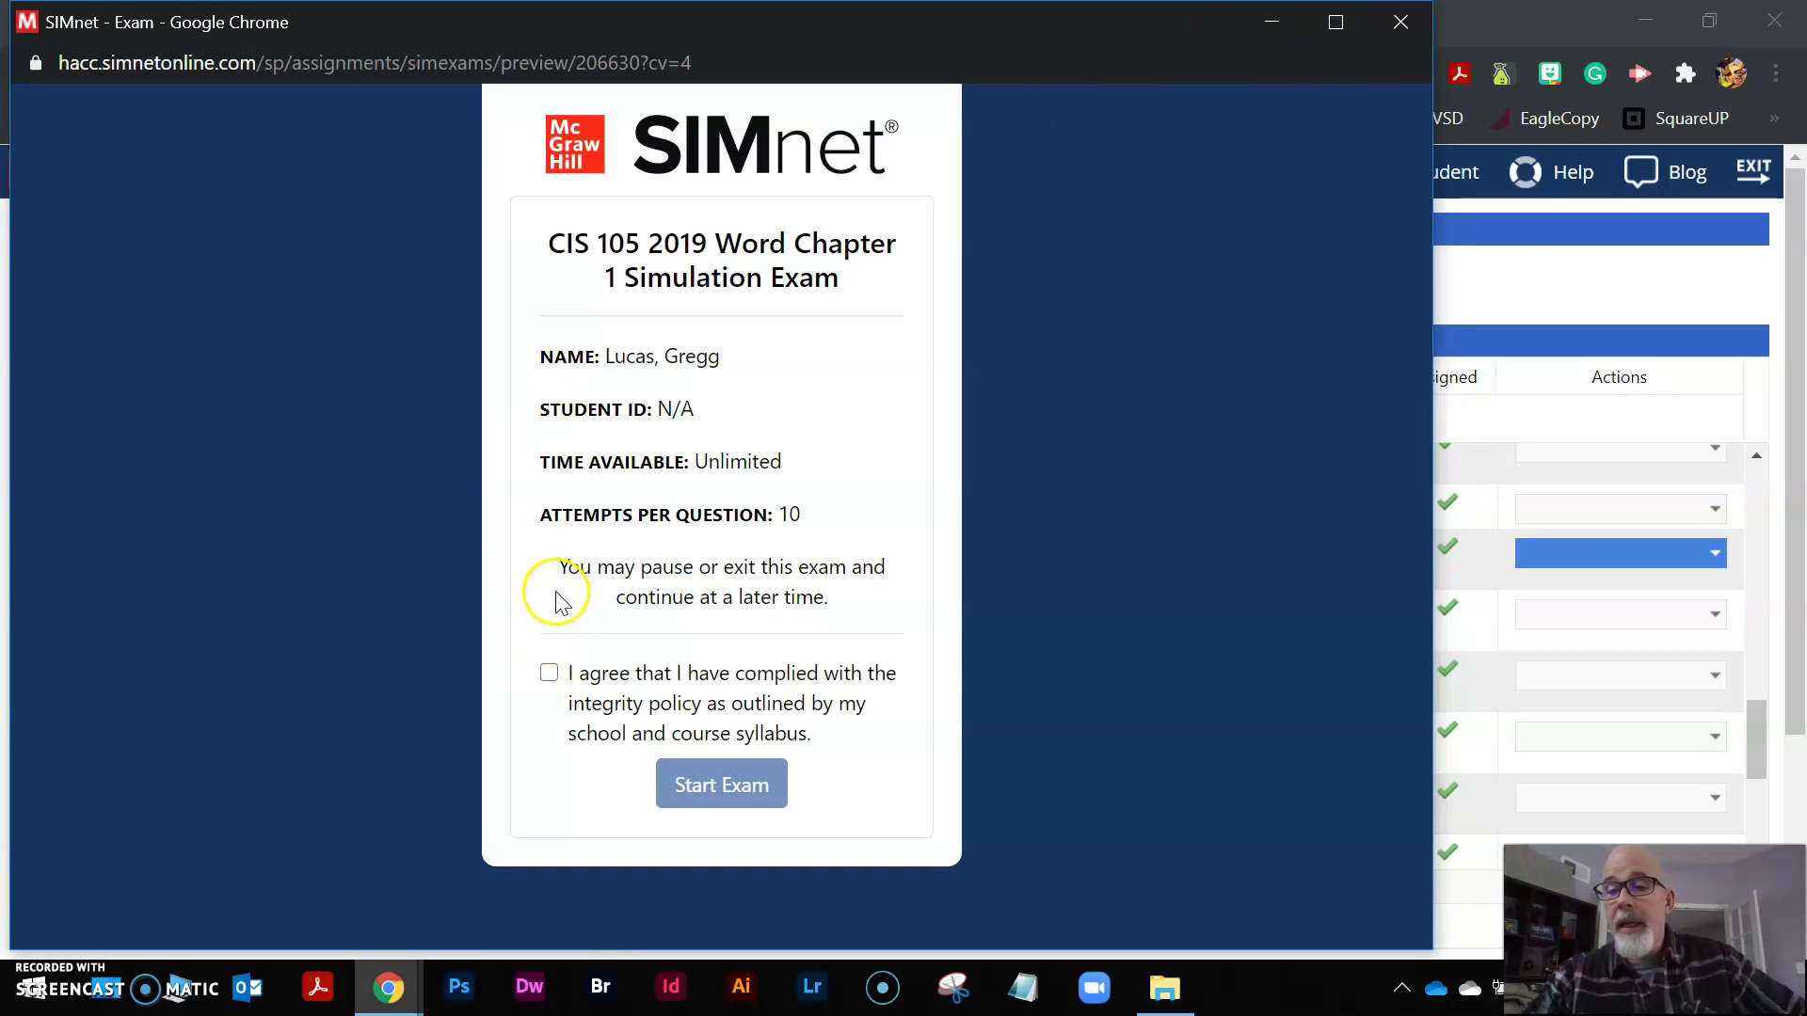
# Step: Agree to the integrity policy, start the exam, and maximize the exam window
pyautogui.click(549, 673)
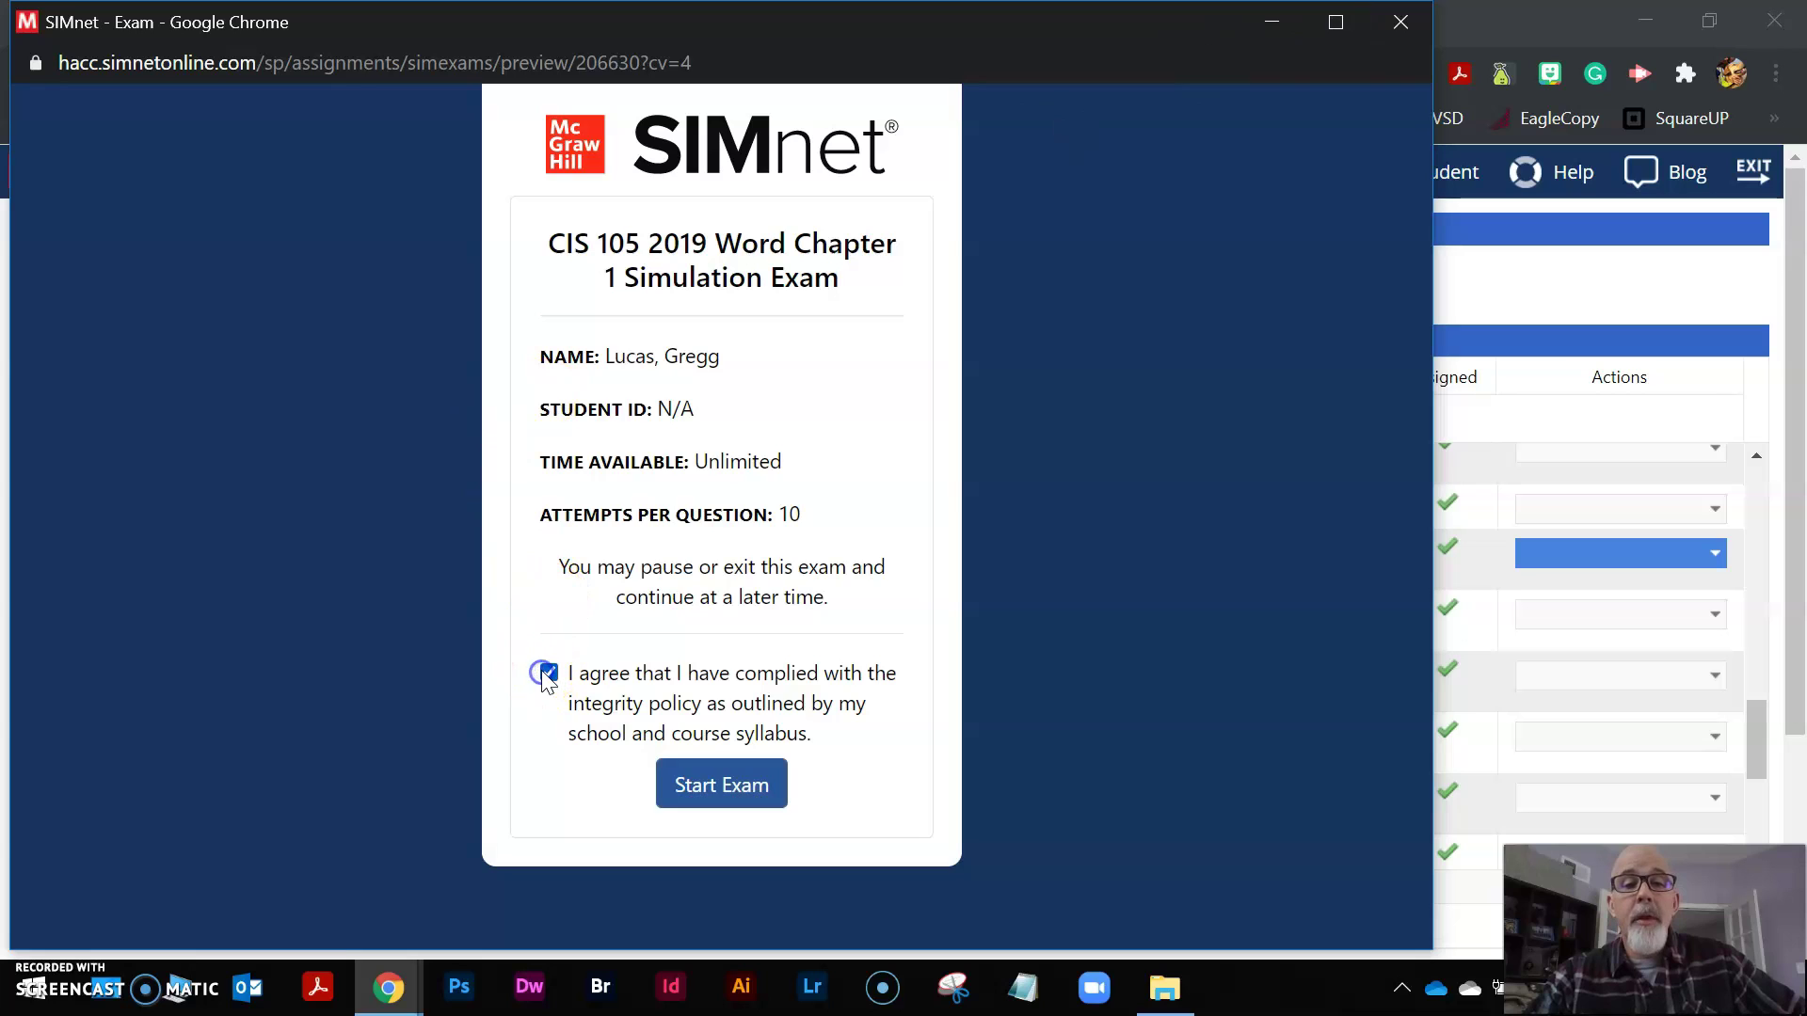
pyautogui.click(708, 790)
pyautogui.click(1060, 430)
pyautogui.click(1334, 22)
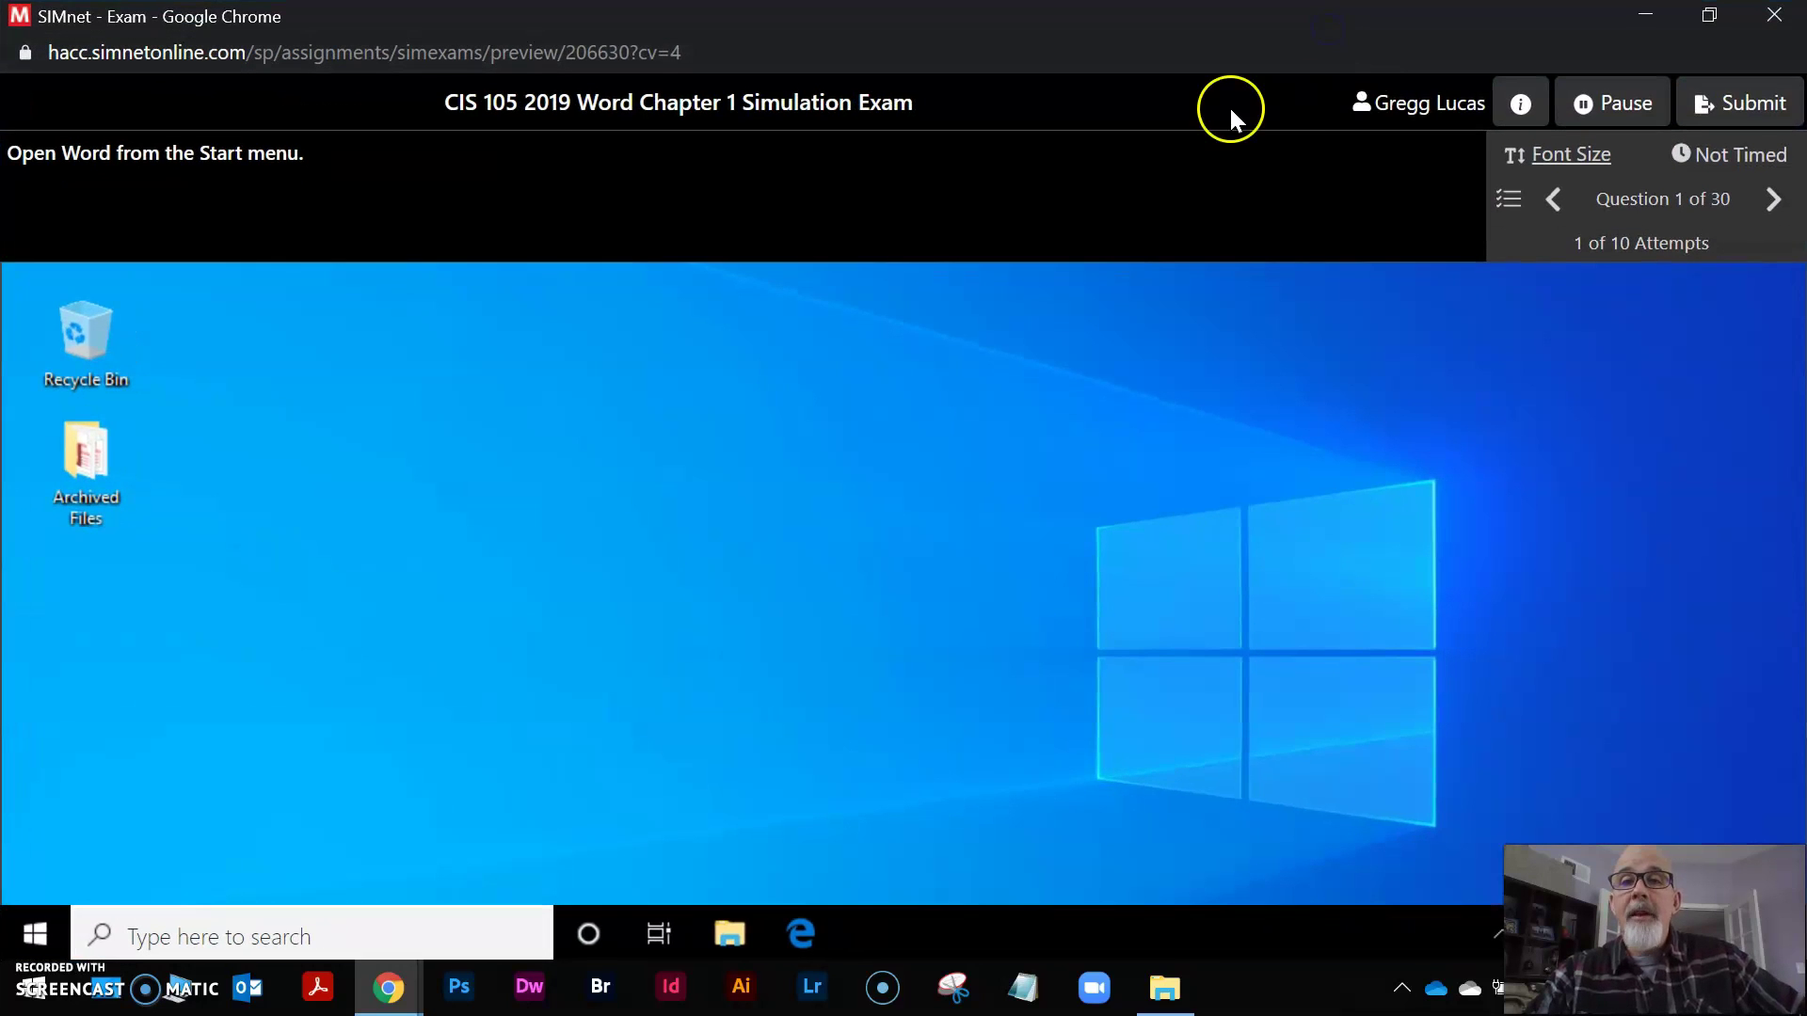
pyautogui.click(1210, 387)
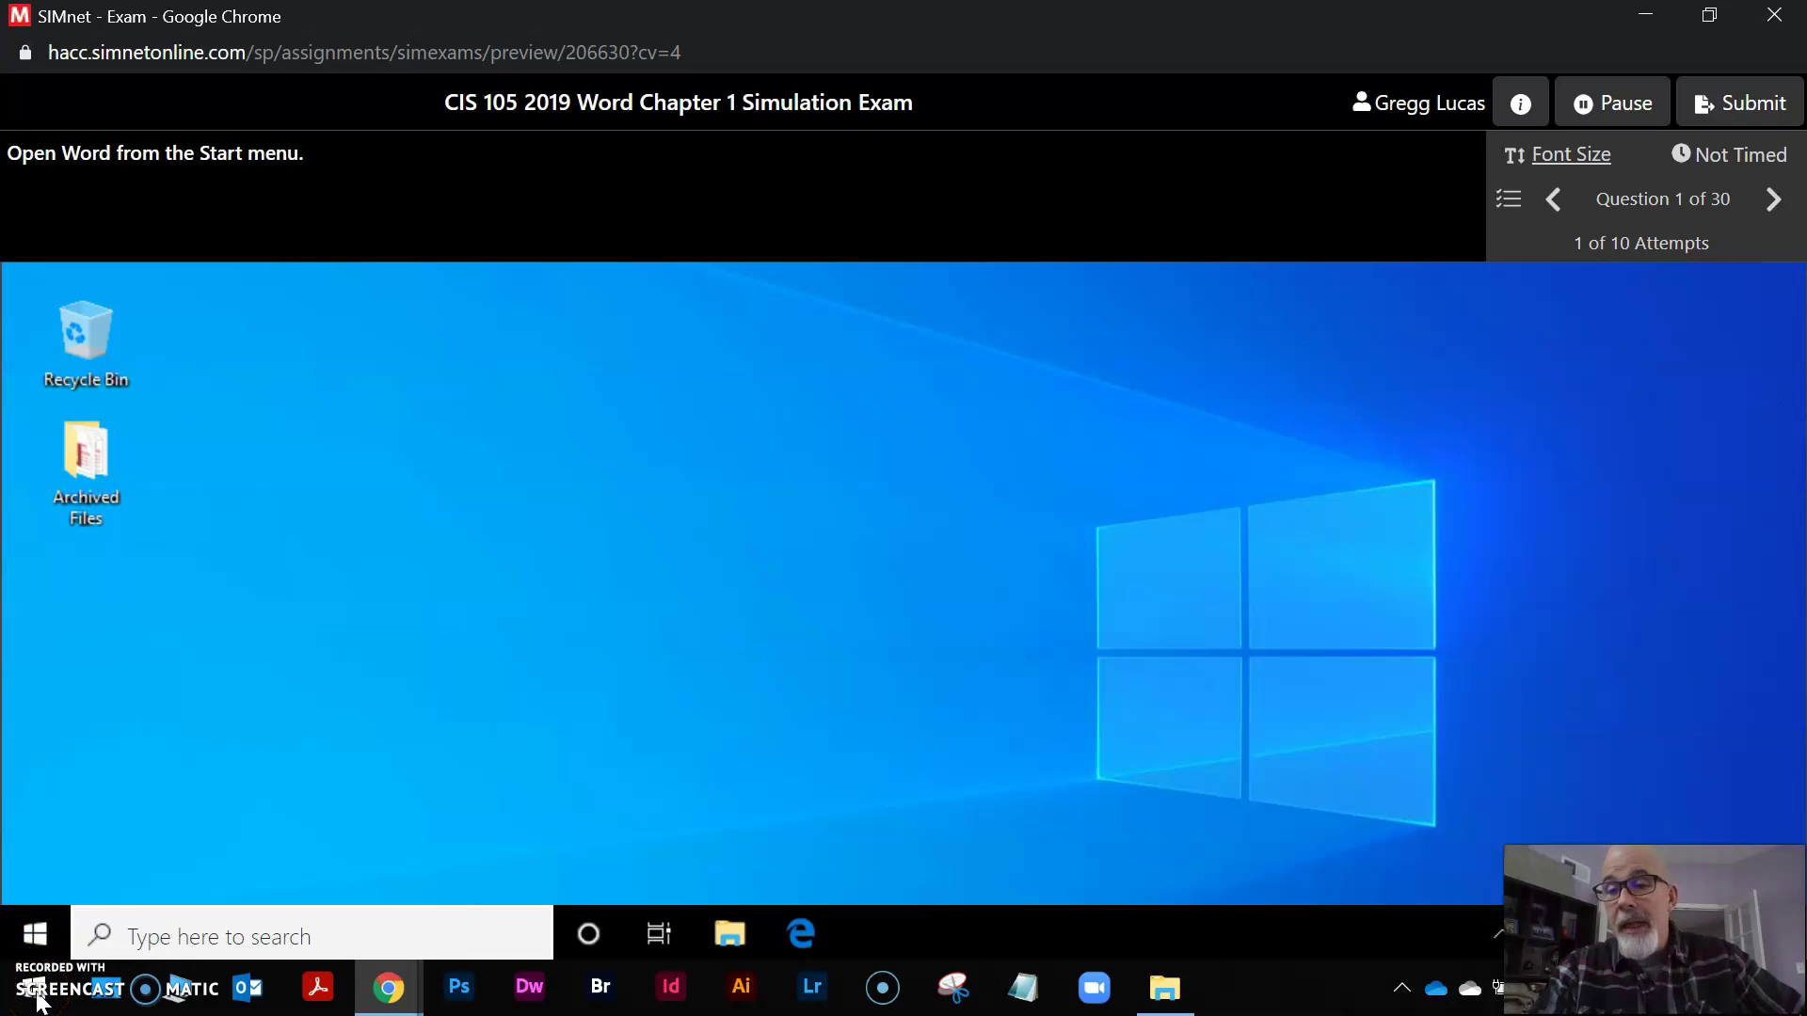
# Step: Open Word from the simulated Start menu and continue to question 2
pyautogui.click(46, 941)
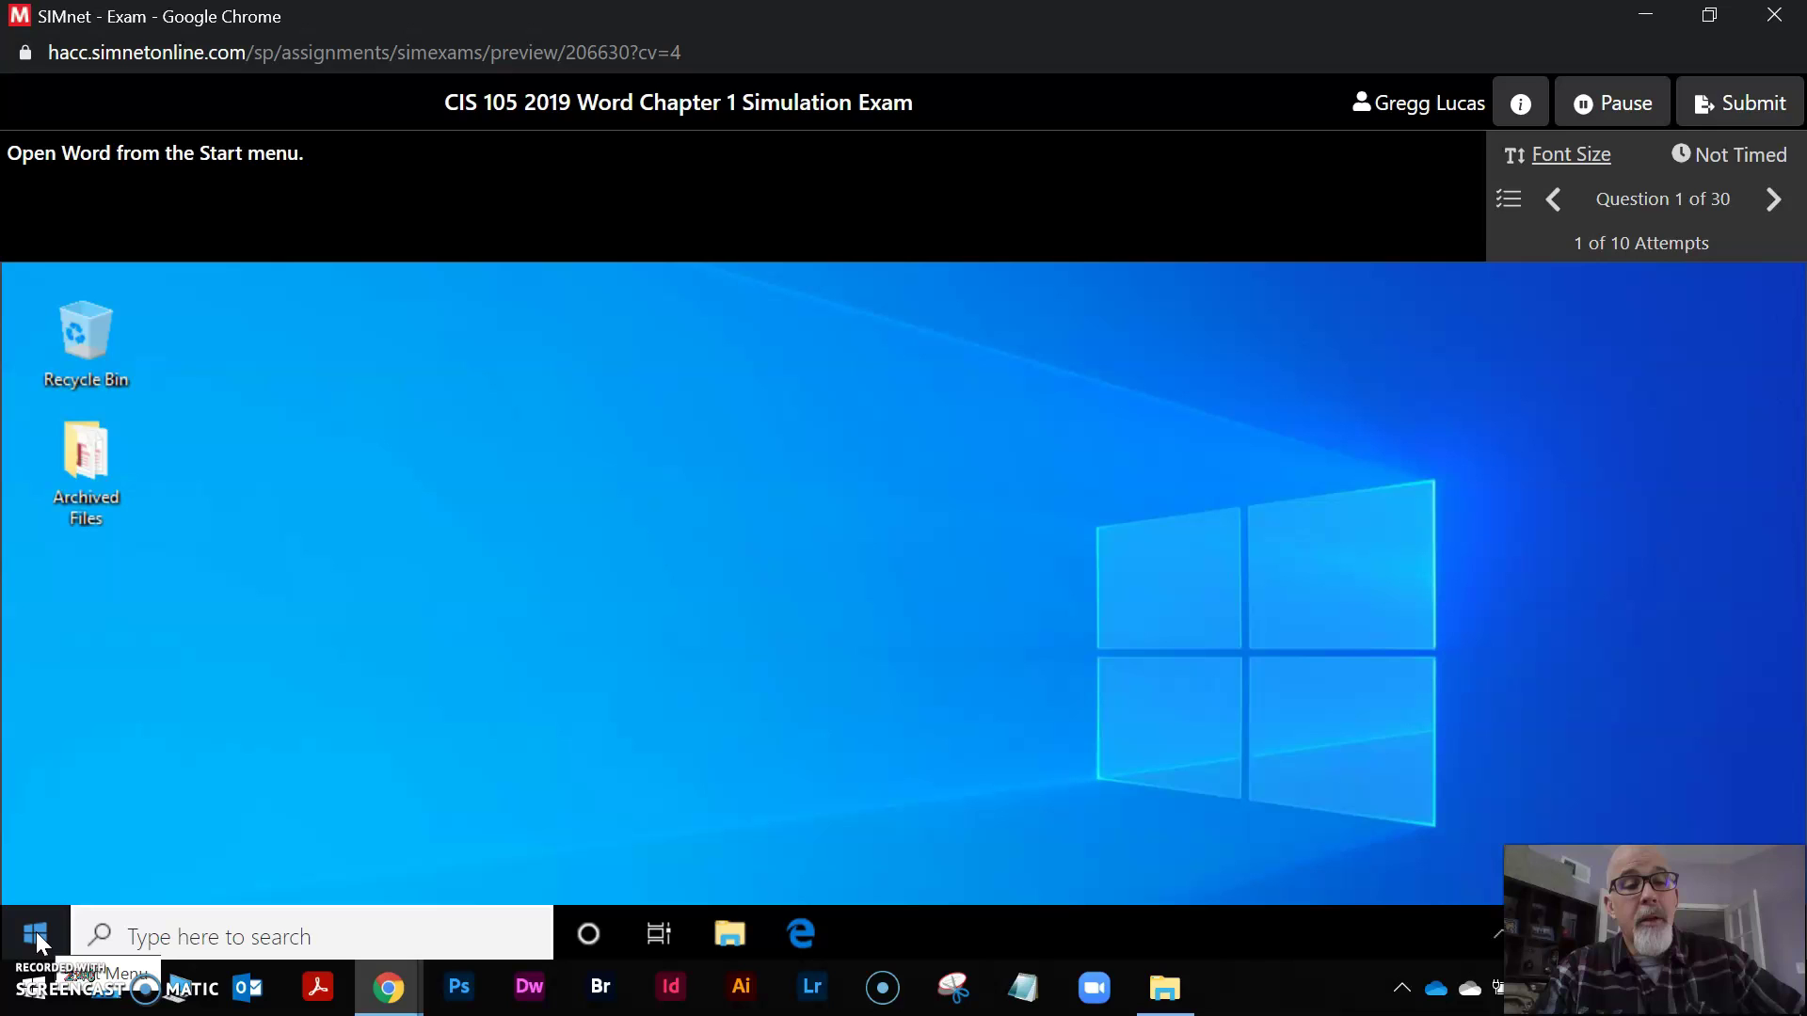
pyautogui.click(36, 932)
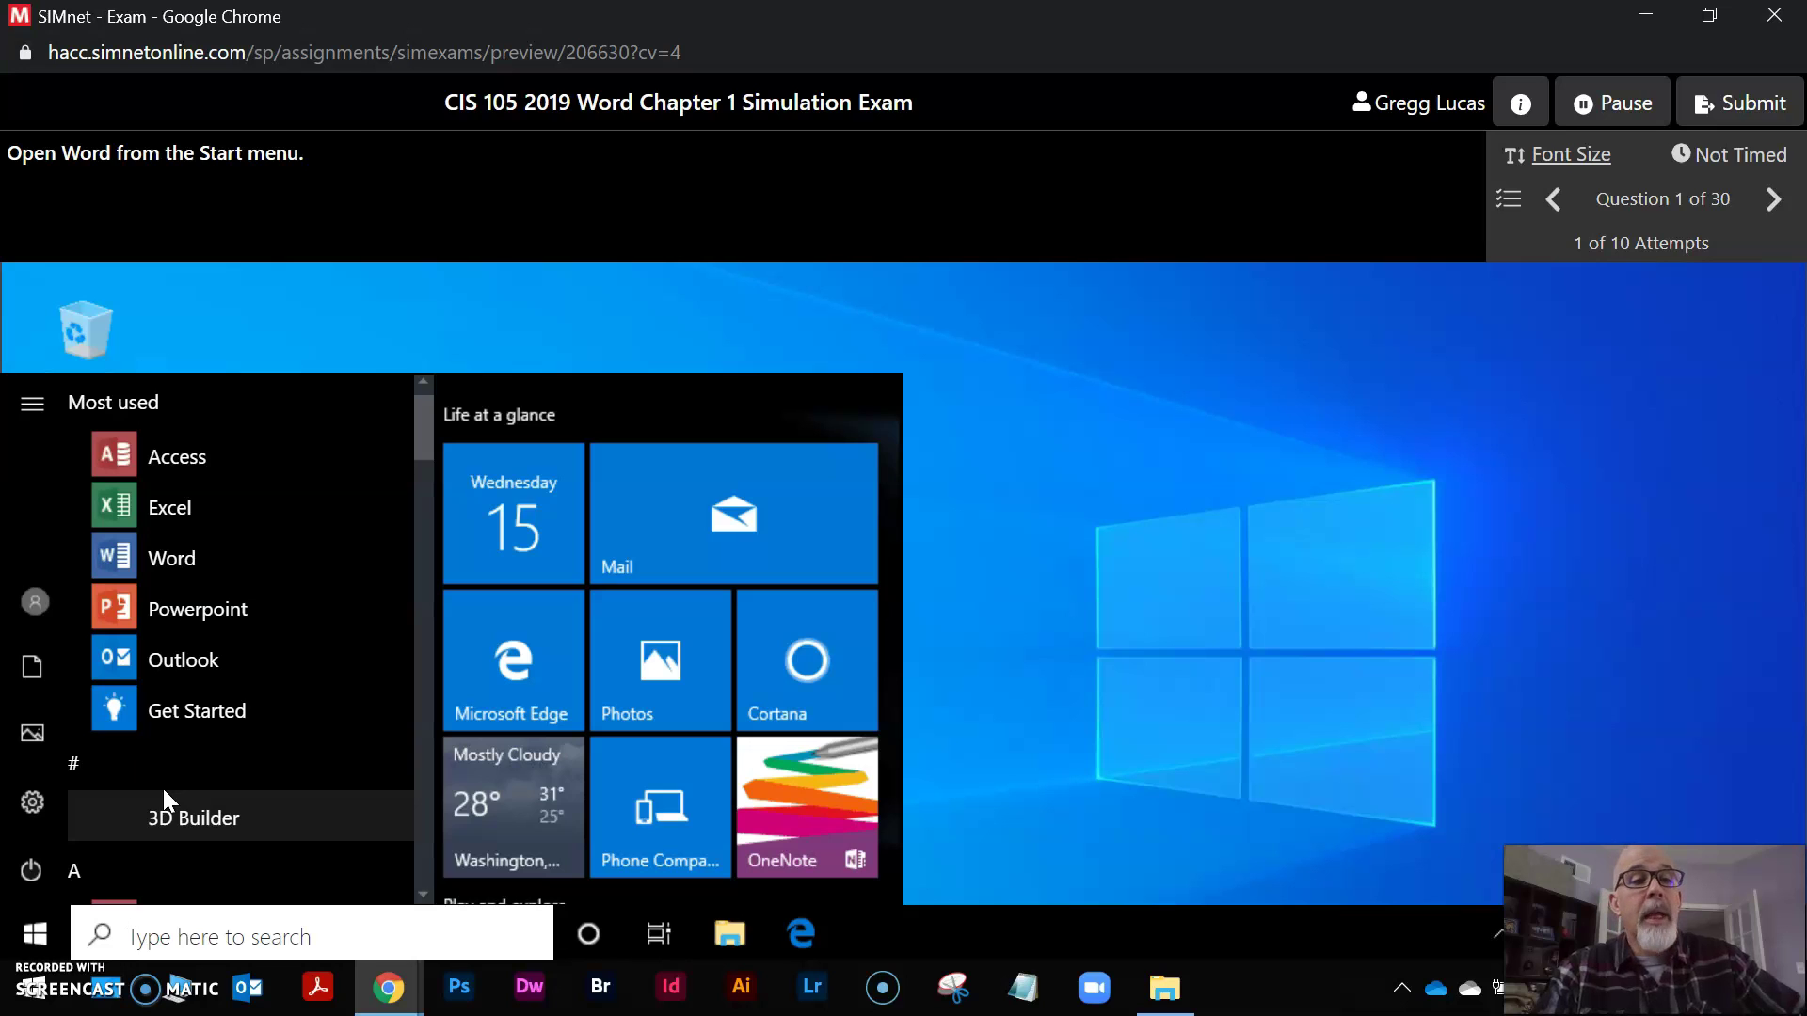
pyautogui.click(155, 555)
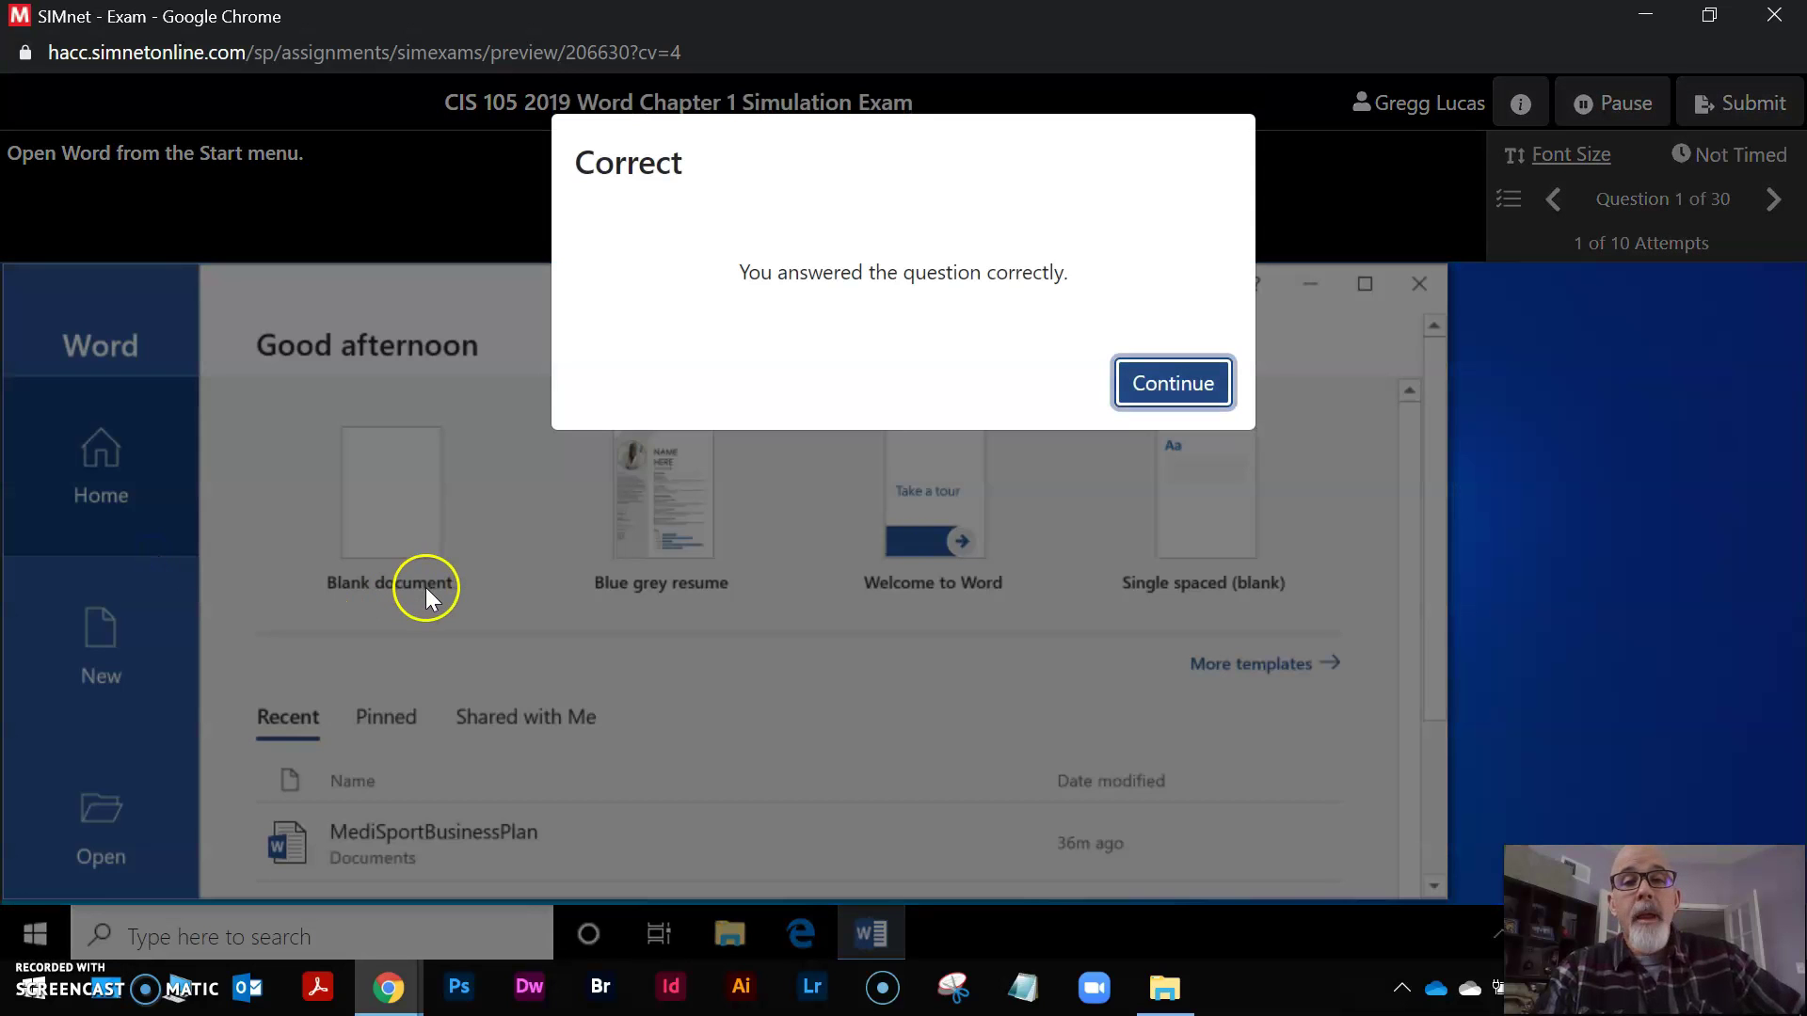
pyautogui.click(1177, 385)
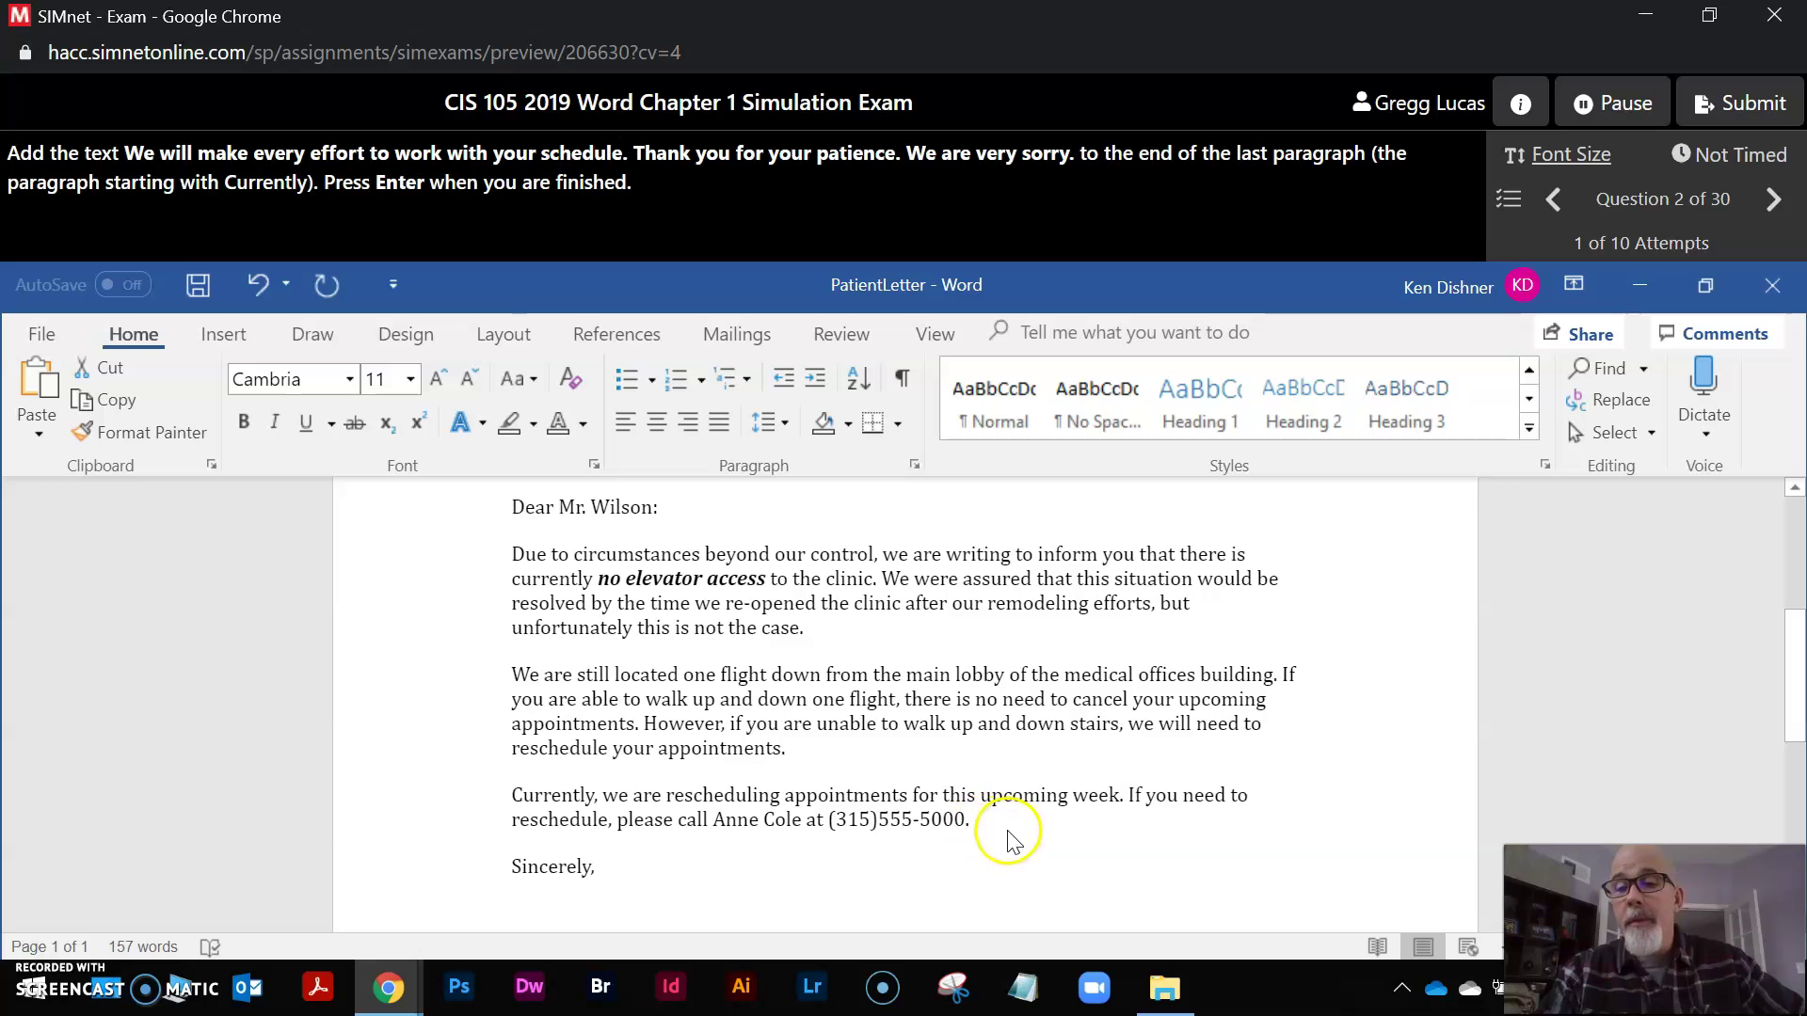
# Step: Add the sentence "We will make every effort to work with your schedule." to the end of the paragraph starting with Currently
pyautogui.click(971, 823)
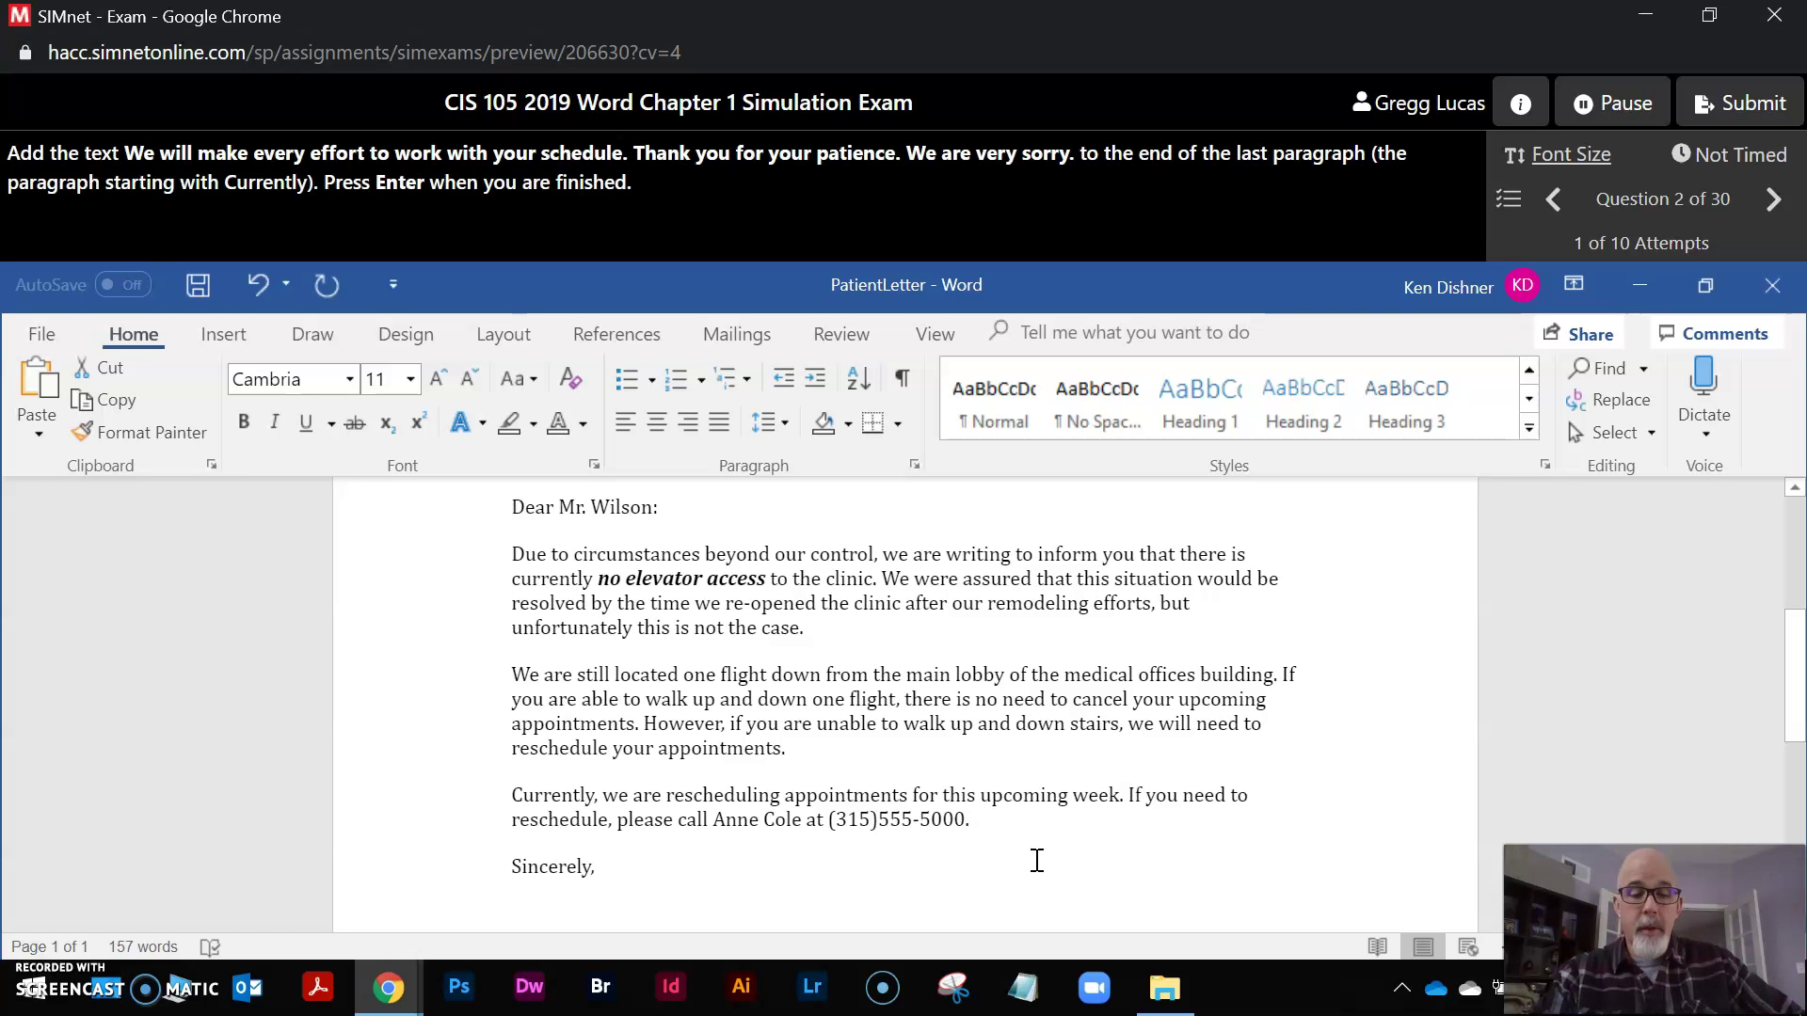
pyautogui.write('We w')
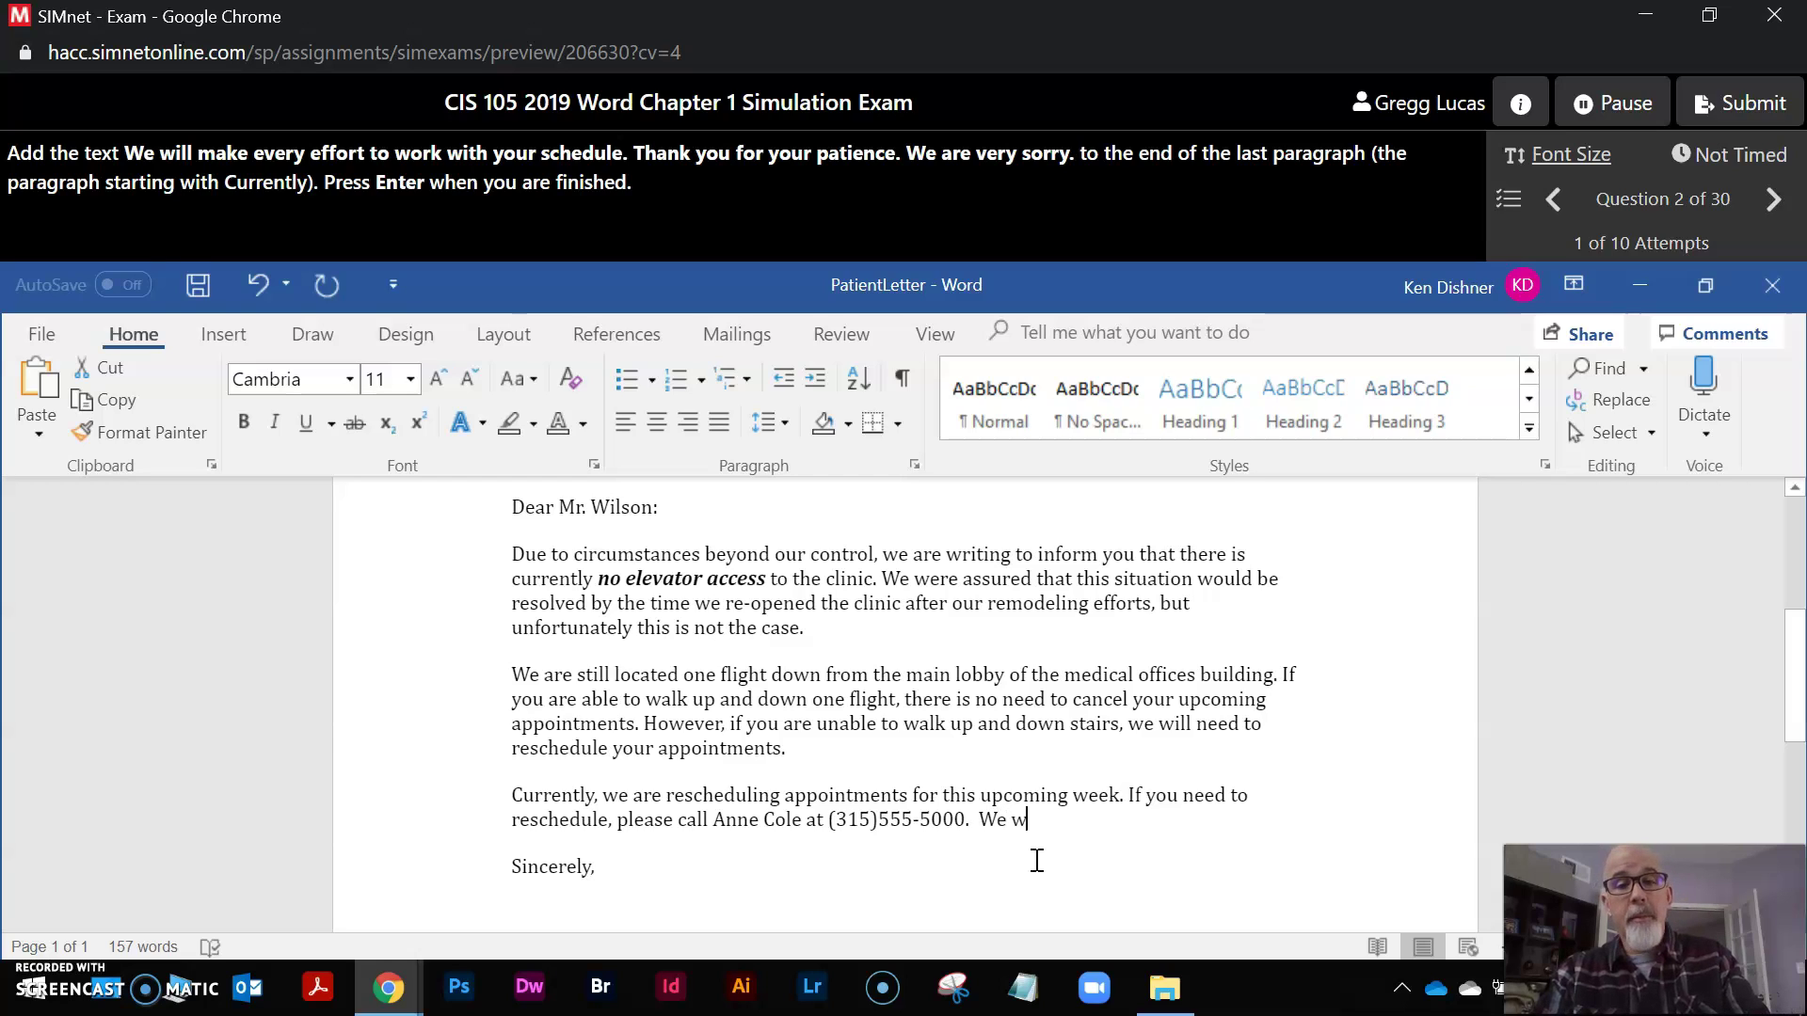
pyautogui.write('ill maee')
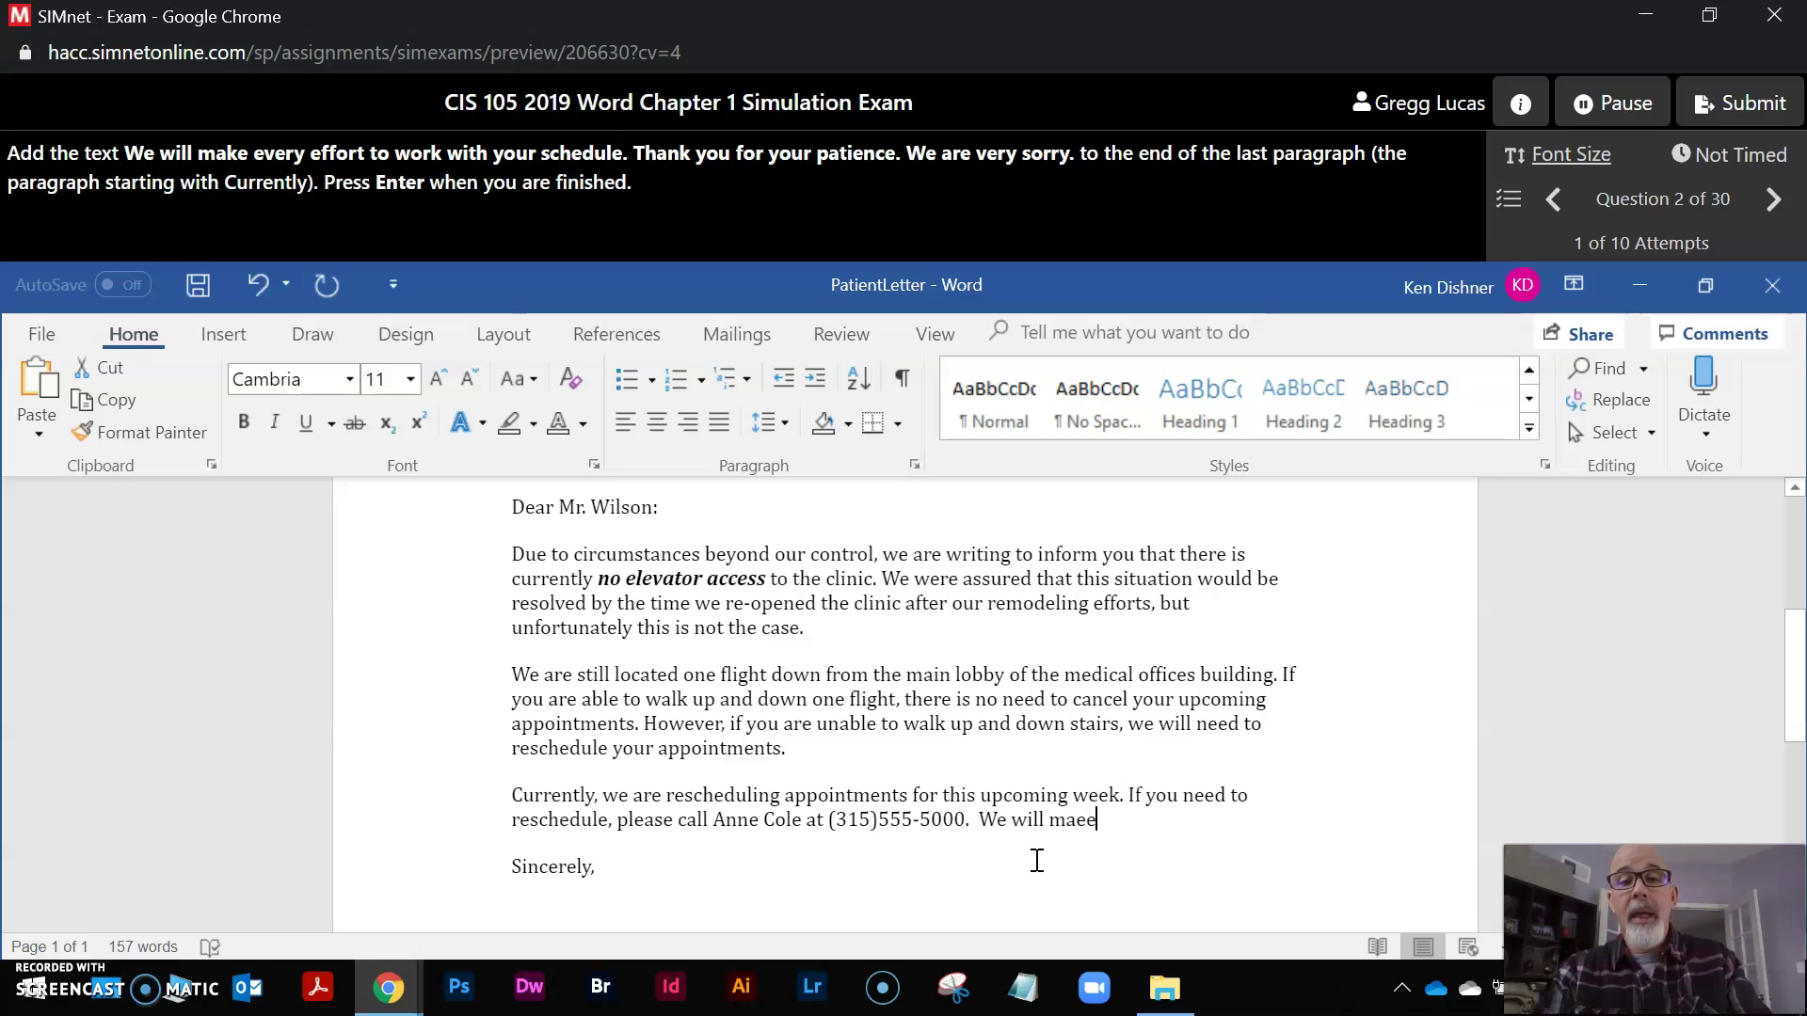
pyautogui.press('BackSpace')
pyautogui.write('k')
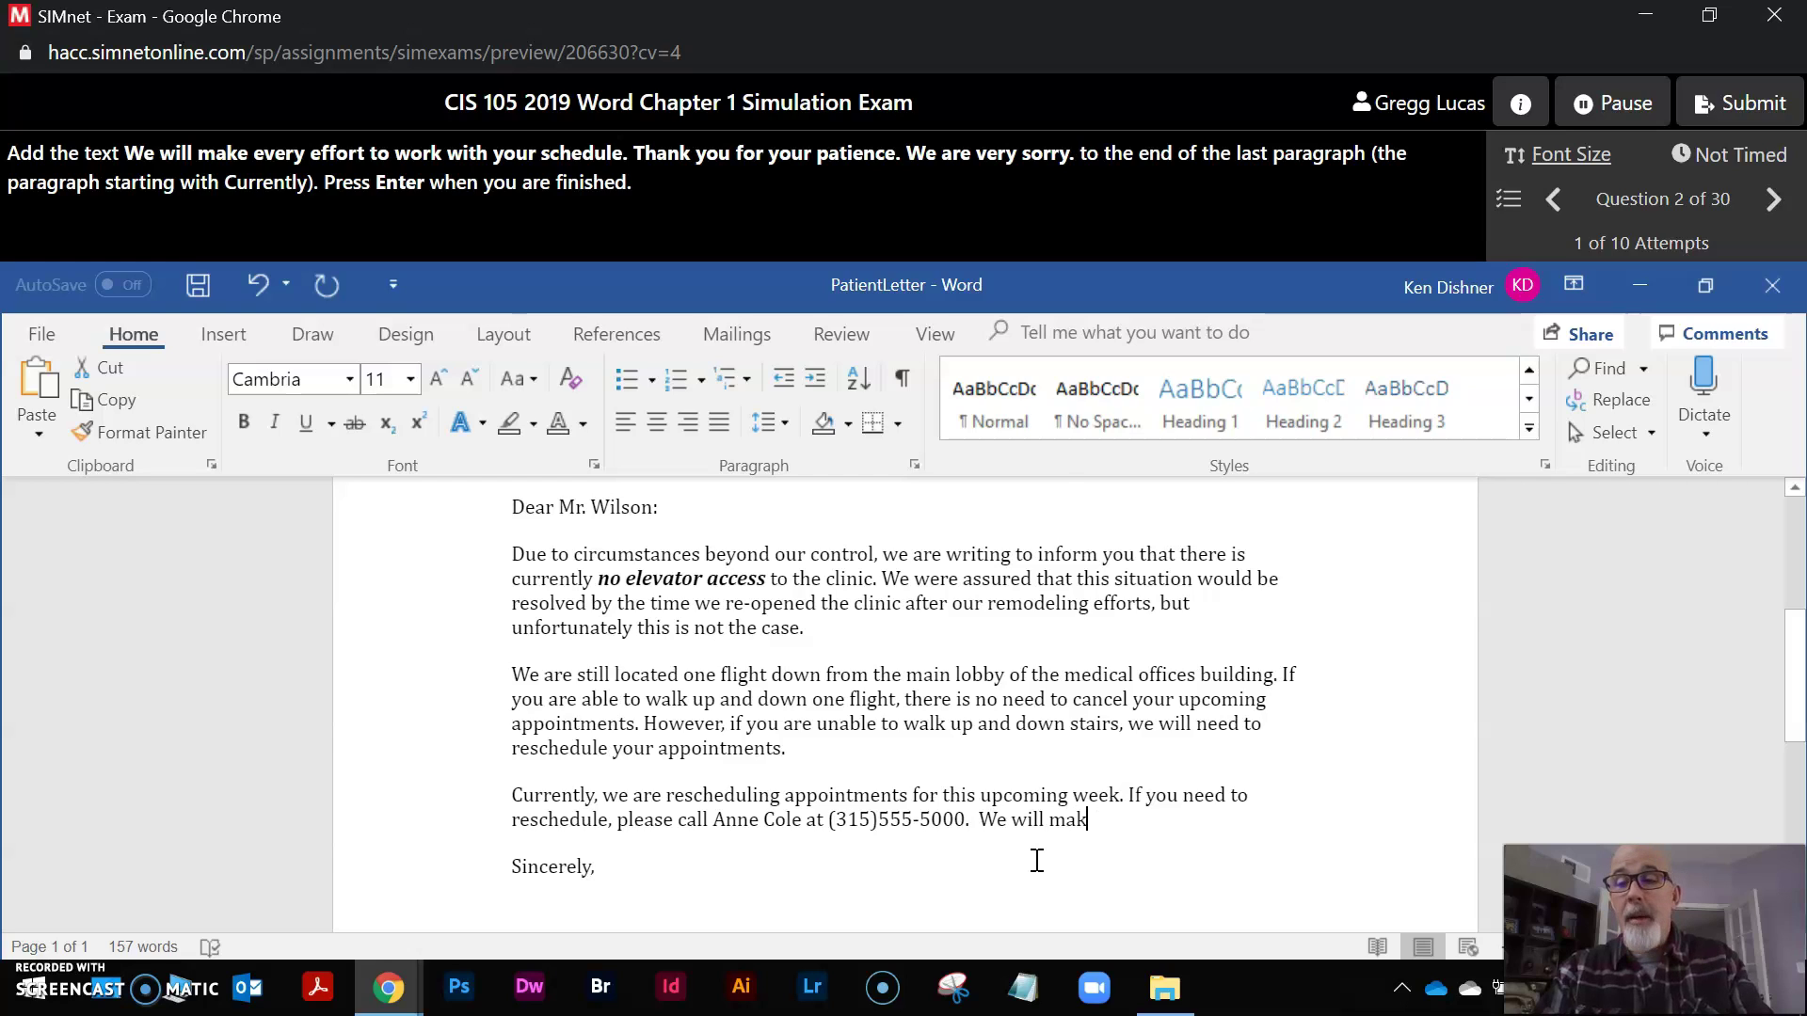
pyautogui.write('e')
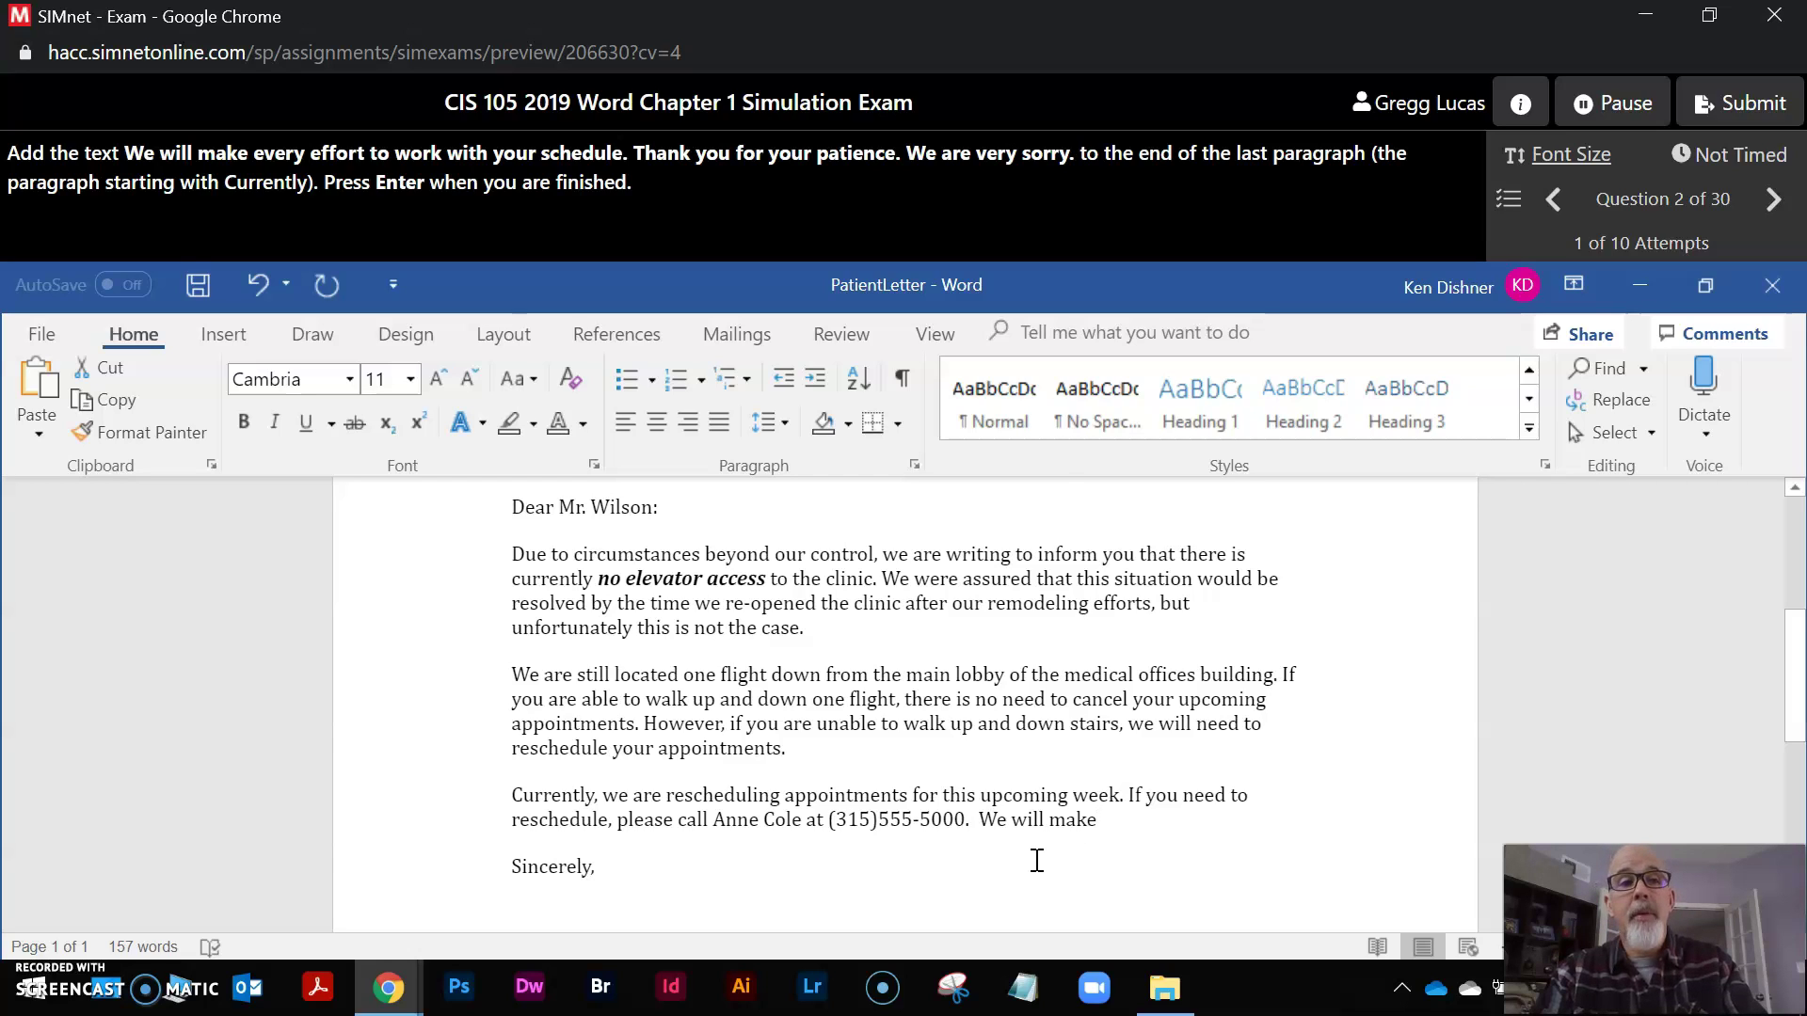
pyautogui.write('e')
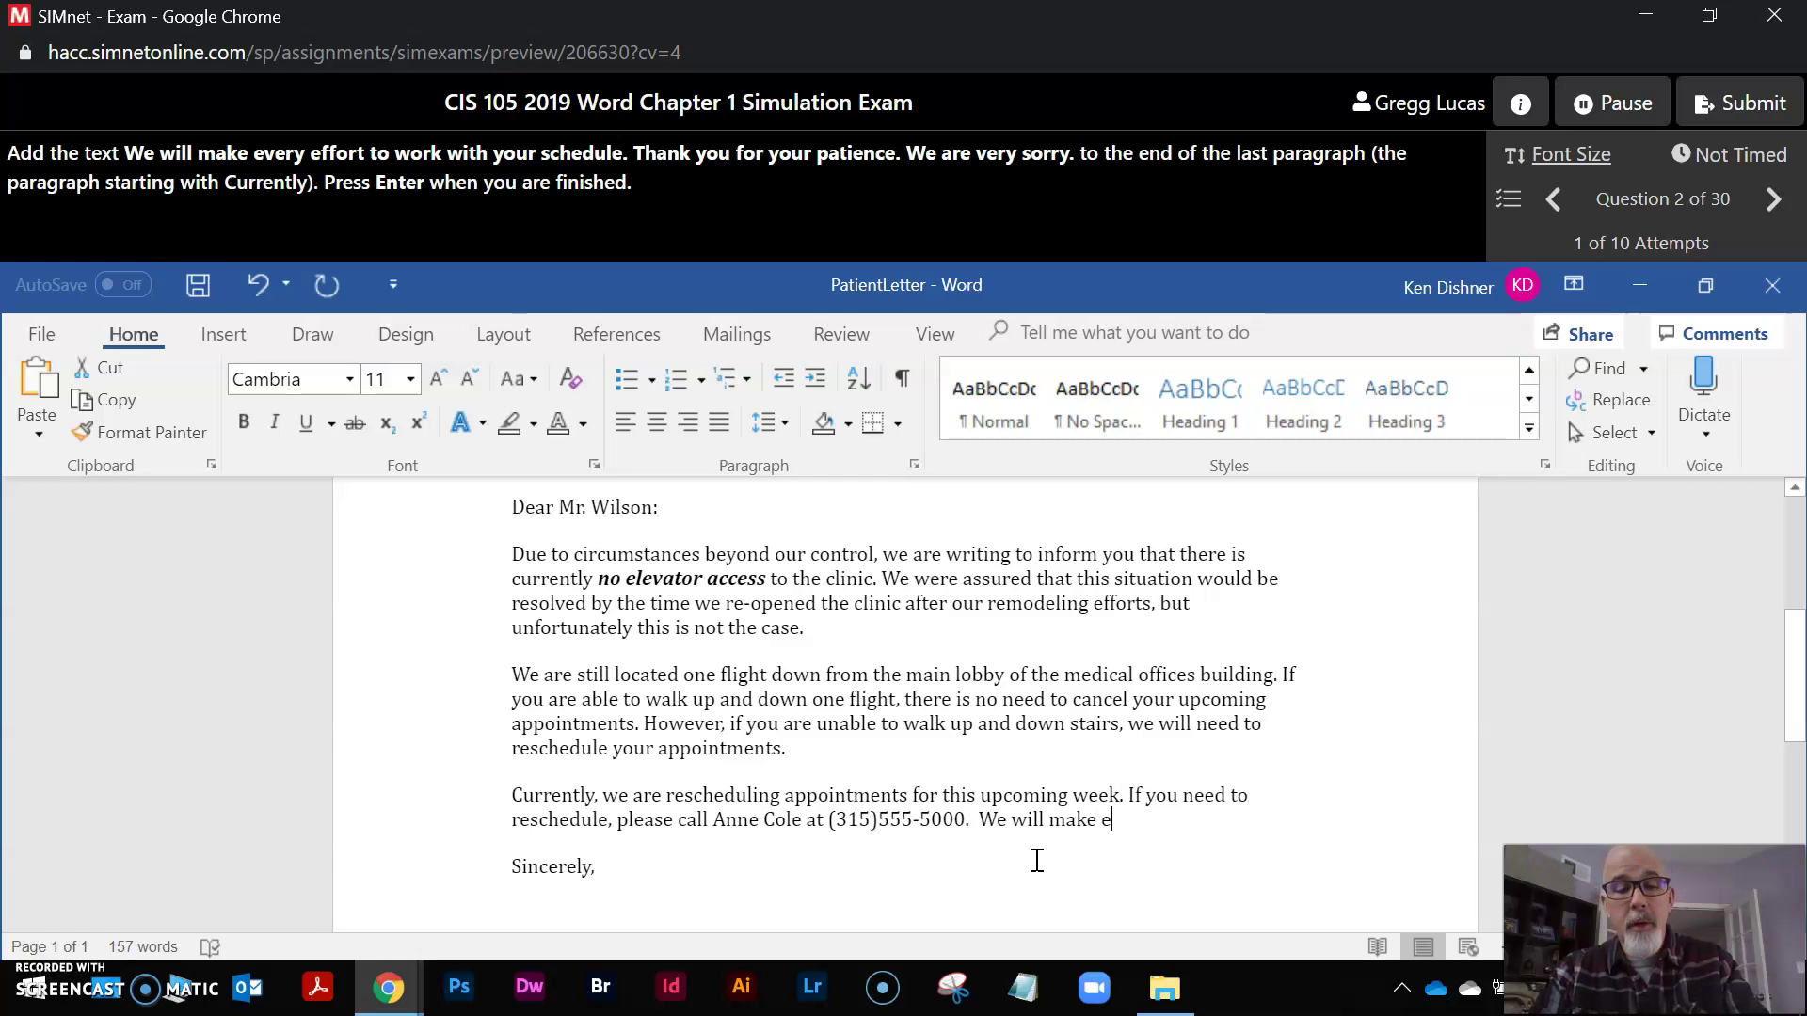
pyautogui.write('very effot')
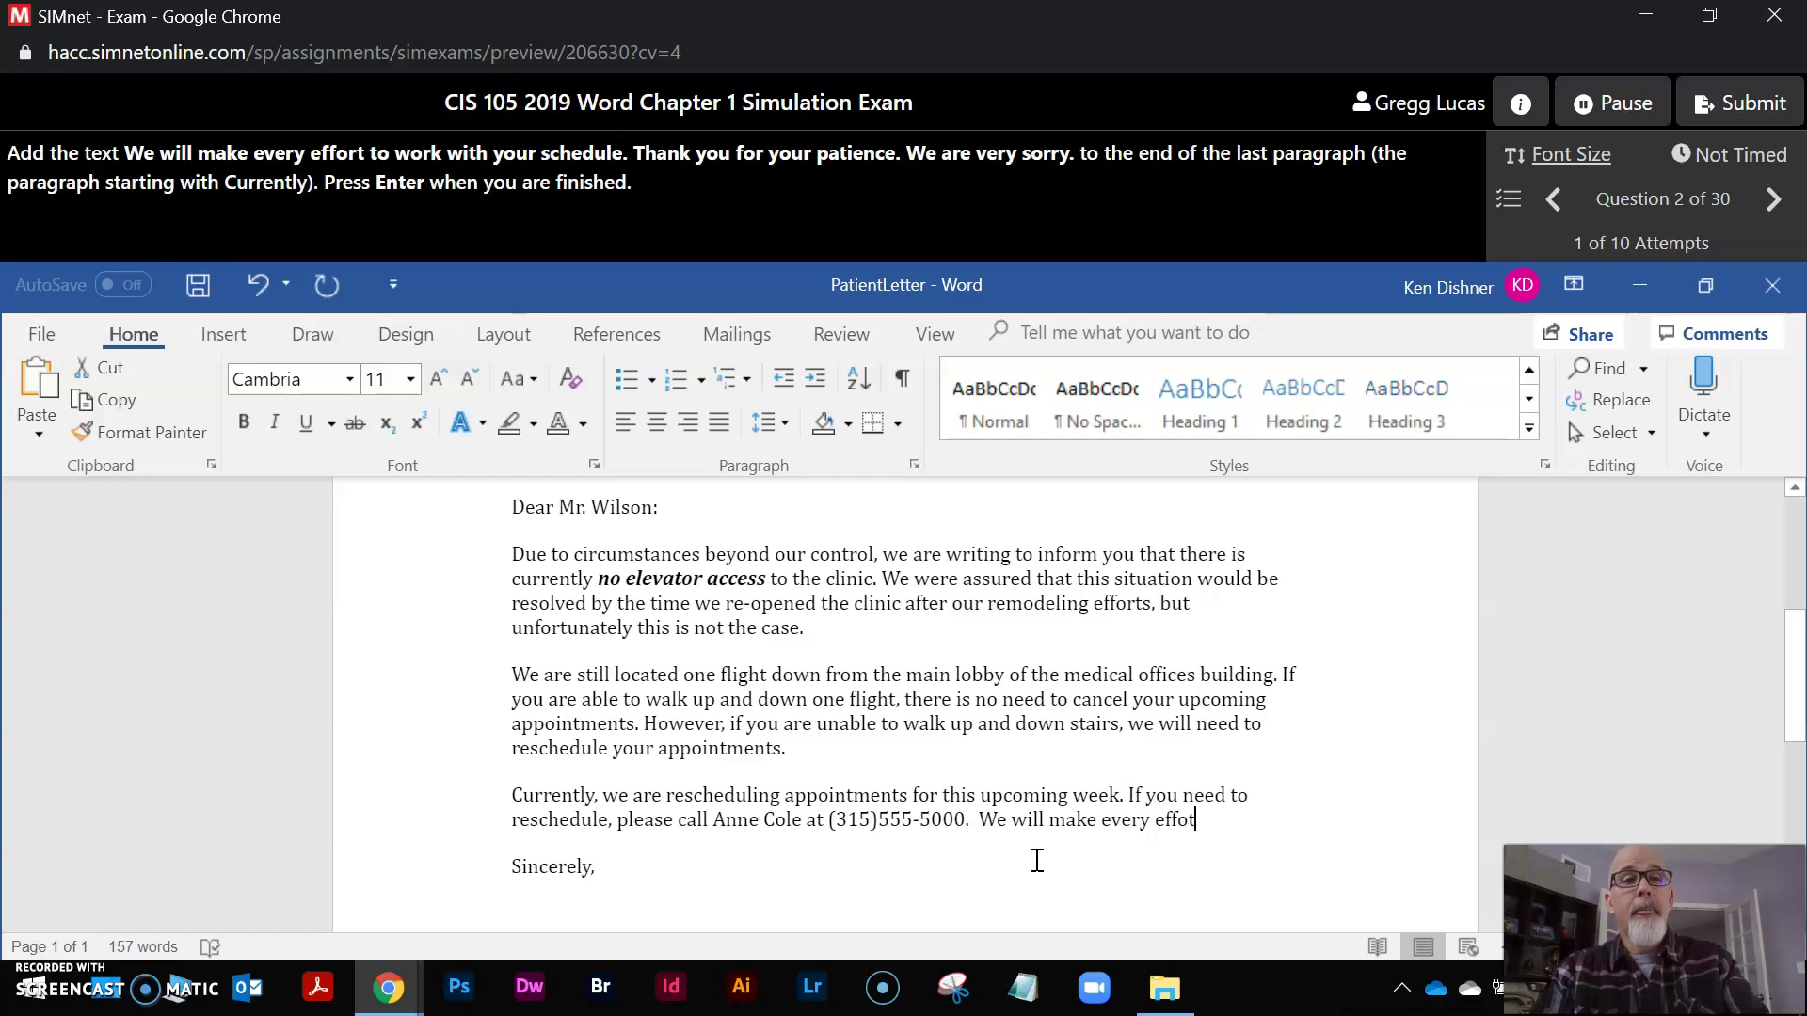
pyautogui.write(' to wor')
pyautogui.press('BackSpace')
pyautogui.press('BackSpace')
pyautogui.press('BackSpace')
pyautogui.press('BackSpace')
pyautogui.press('BackSpace')
pyautogui.press('BackSpace')
pyautogui.press('BackSpace')
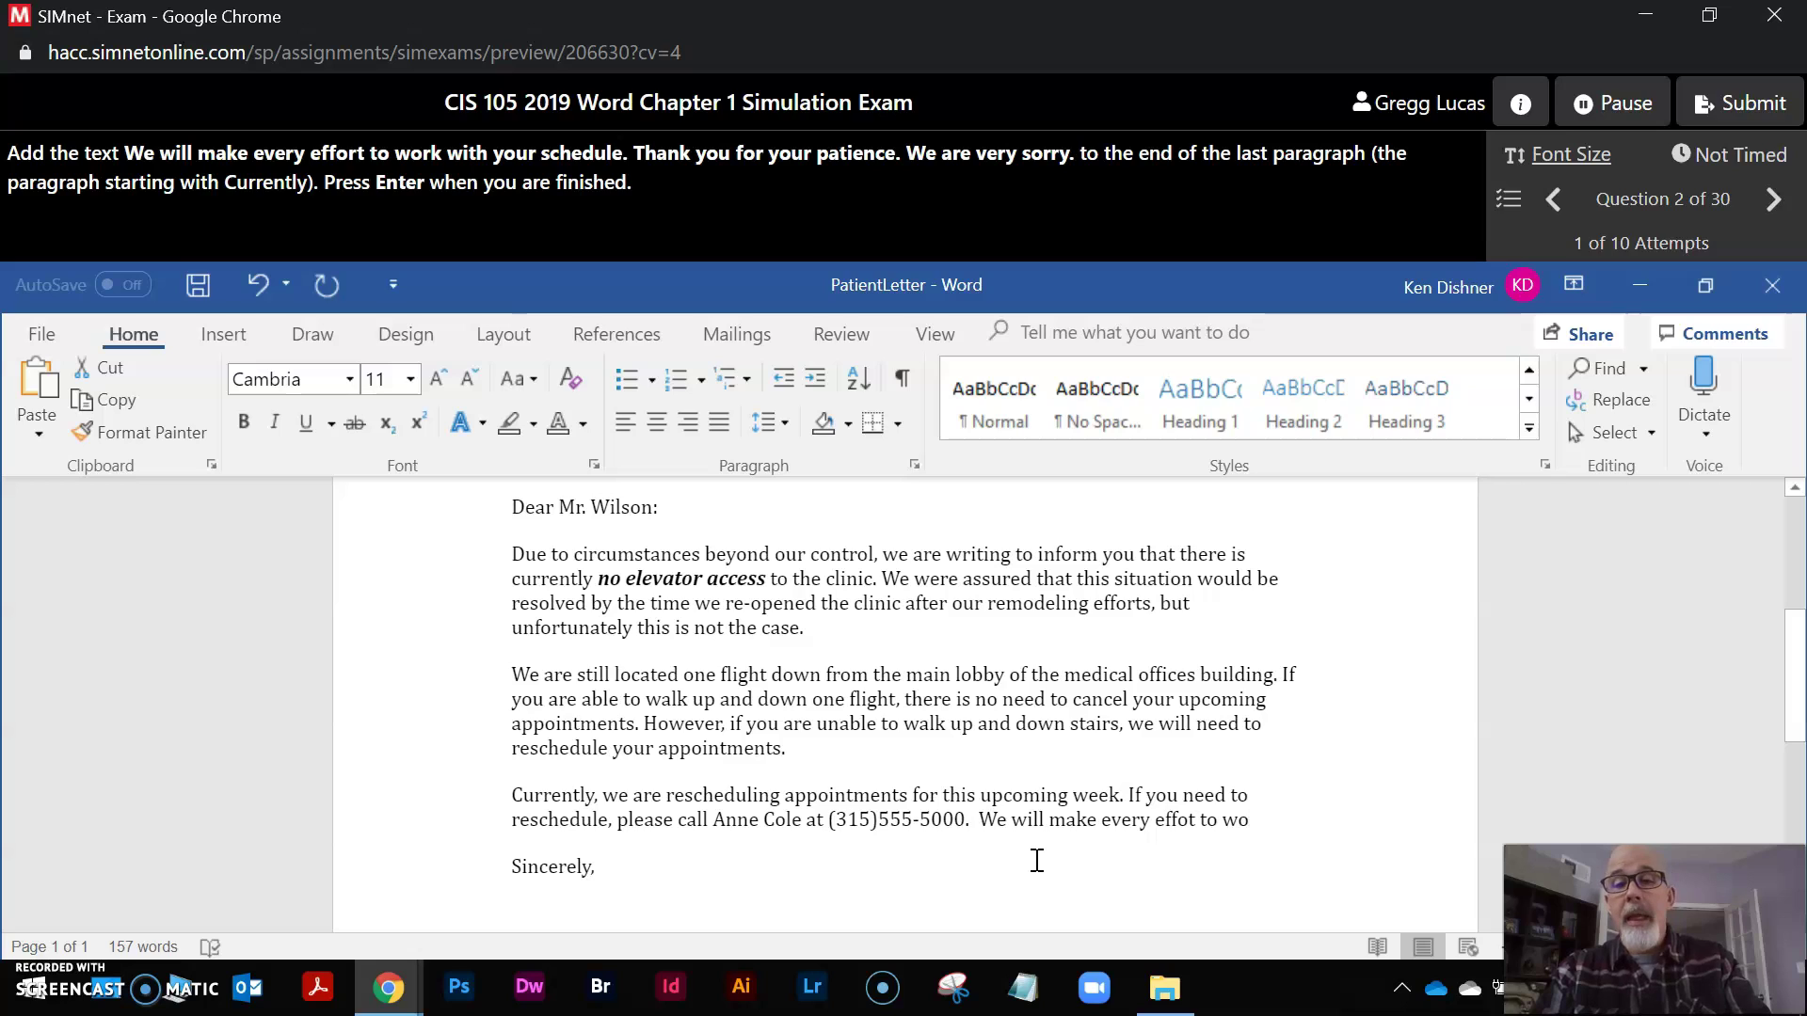
pyautogui.press('BackSpace')
pyautogui.write('rt work')
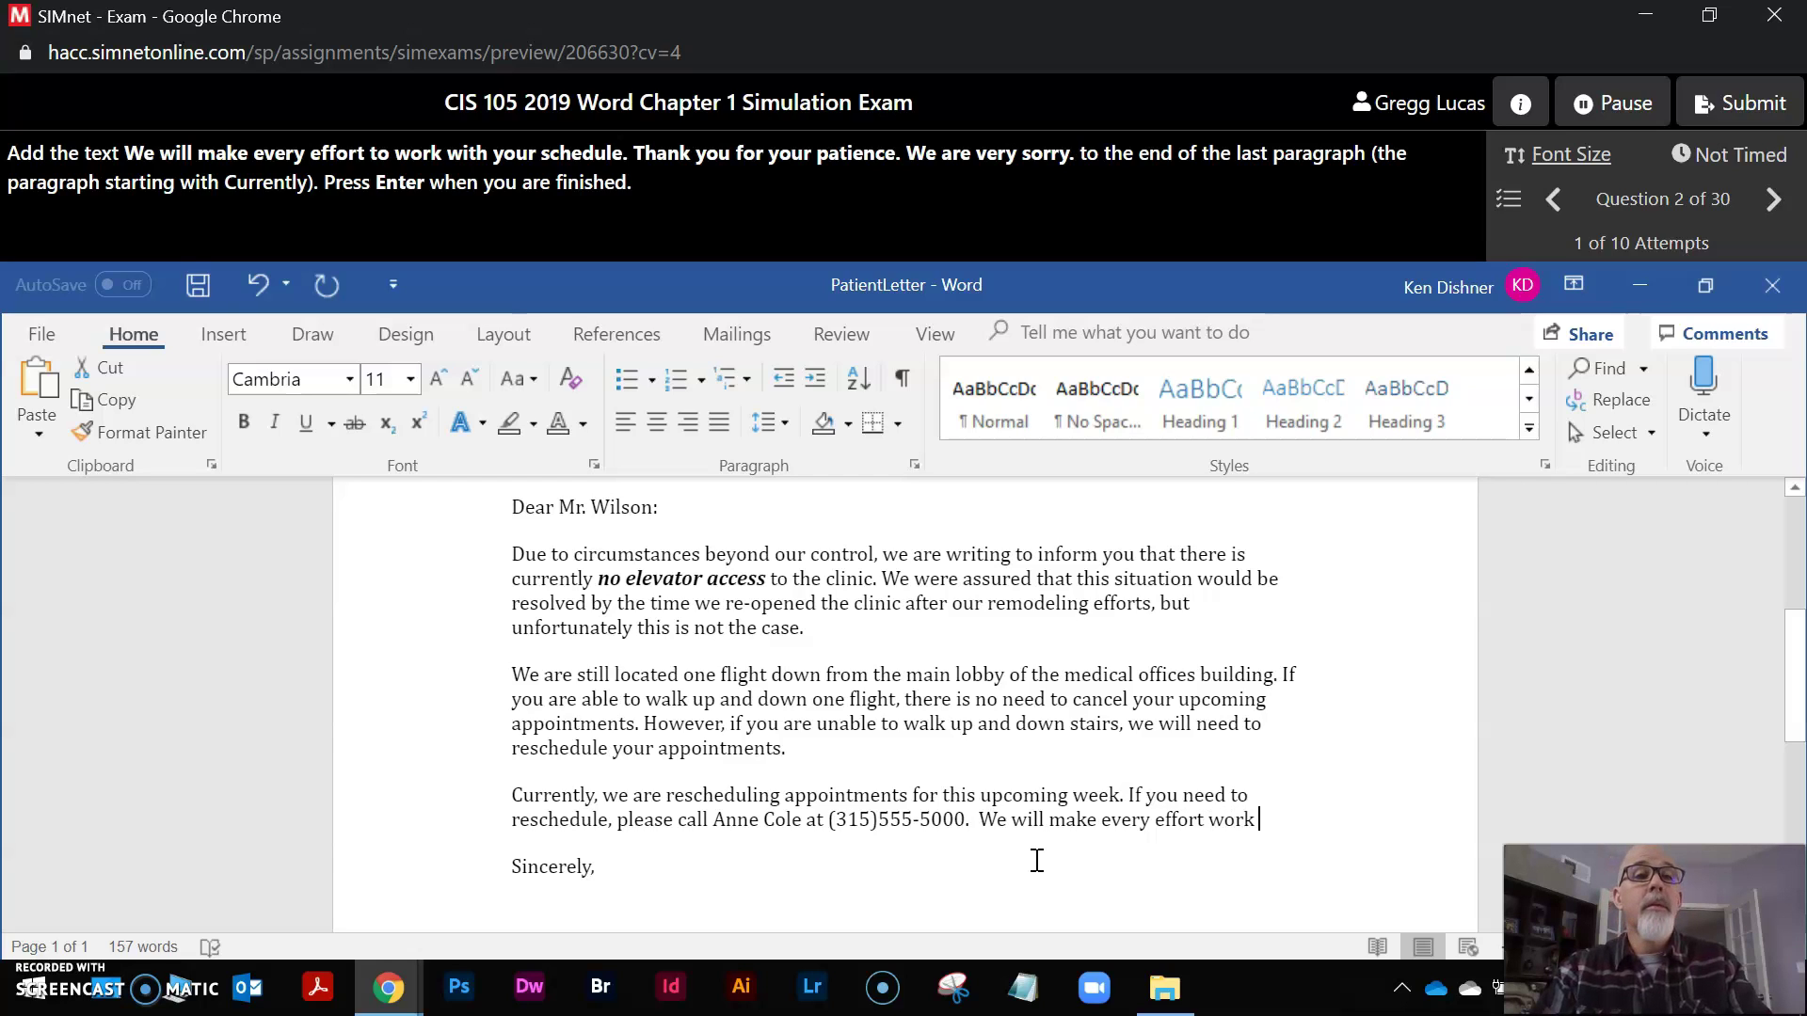
pyautogui.press('BackSpace')
pyautogui.press('BackSpace')
pyautogui.press('BackSpace')
pyautogui.press('BackSpace')
pyautogui.press('BackSpace')
pyautogui.write('to work')
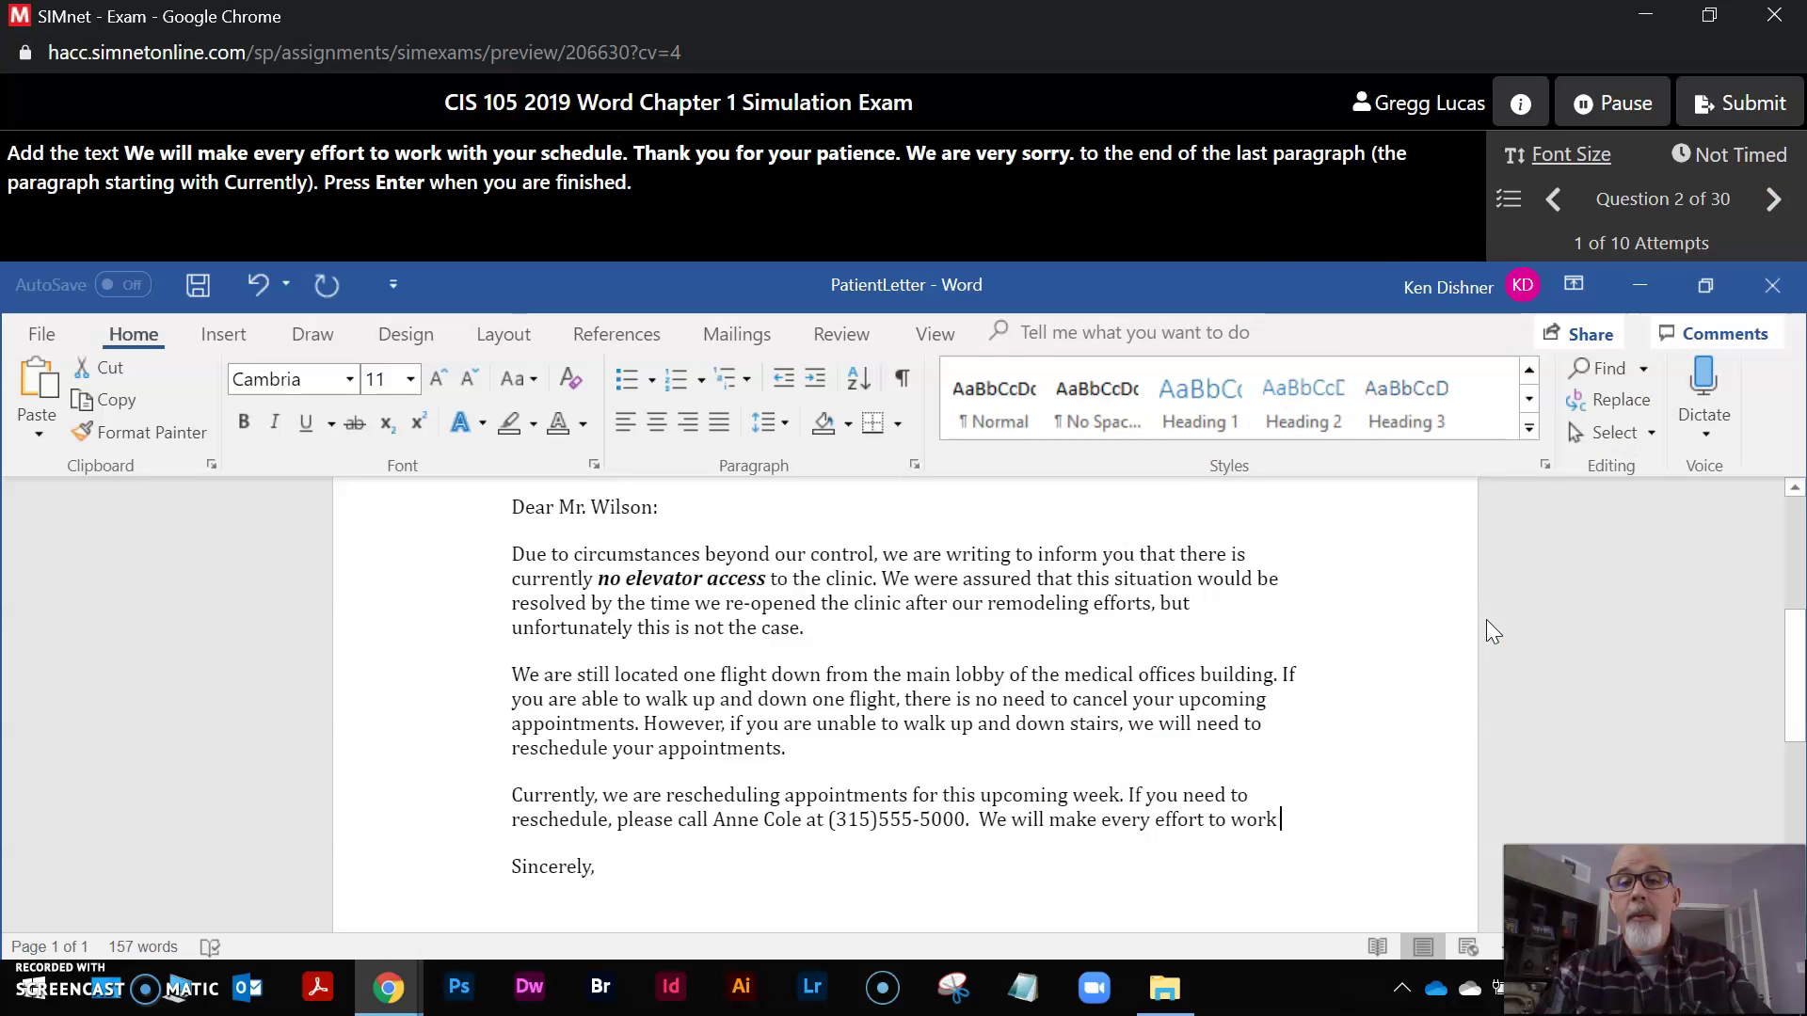
pyautogui.write('with your s')
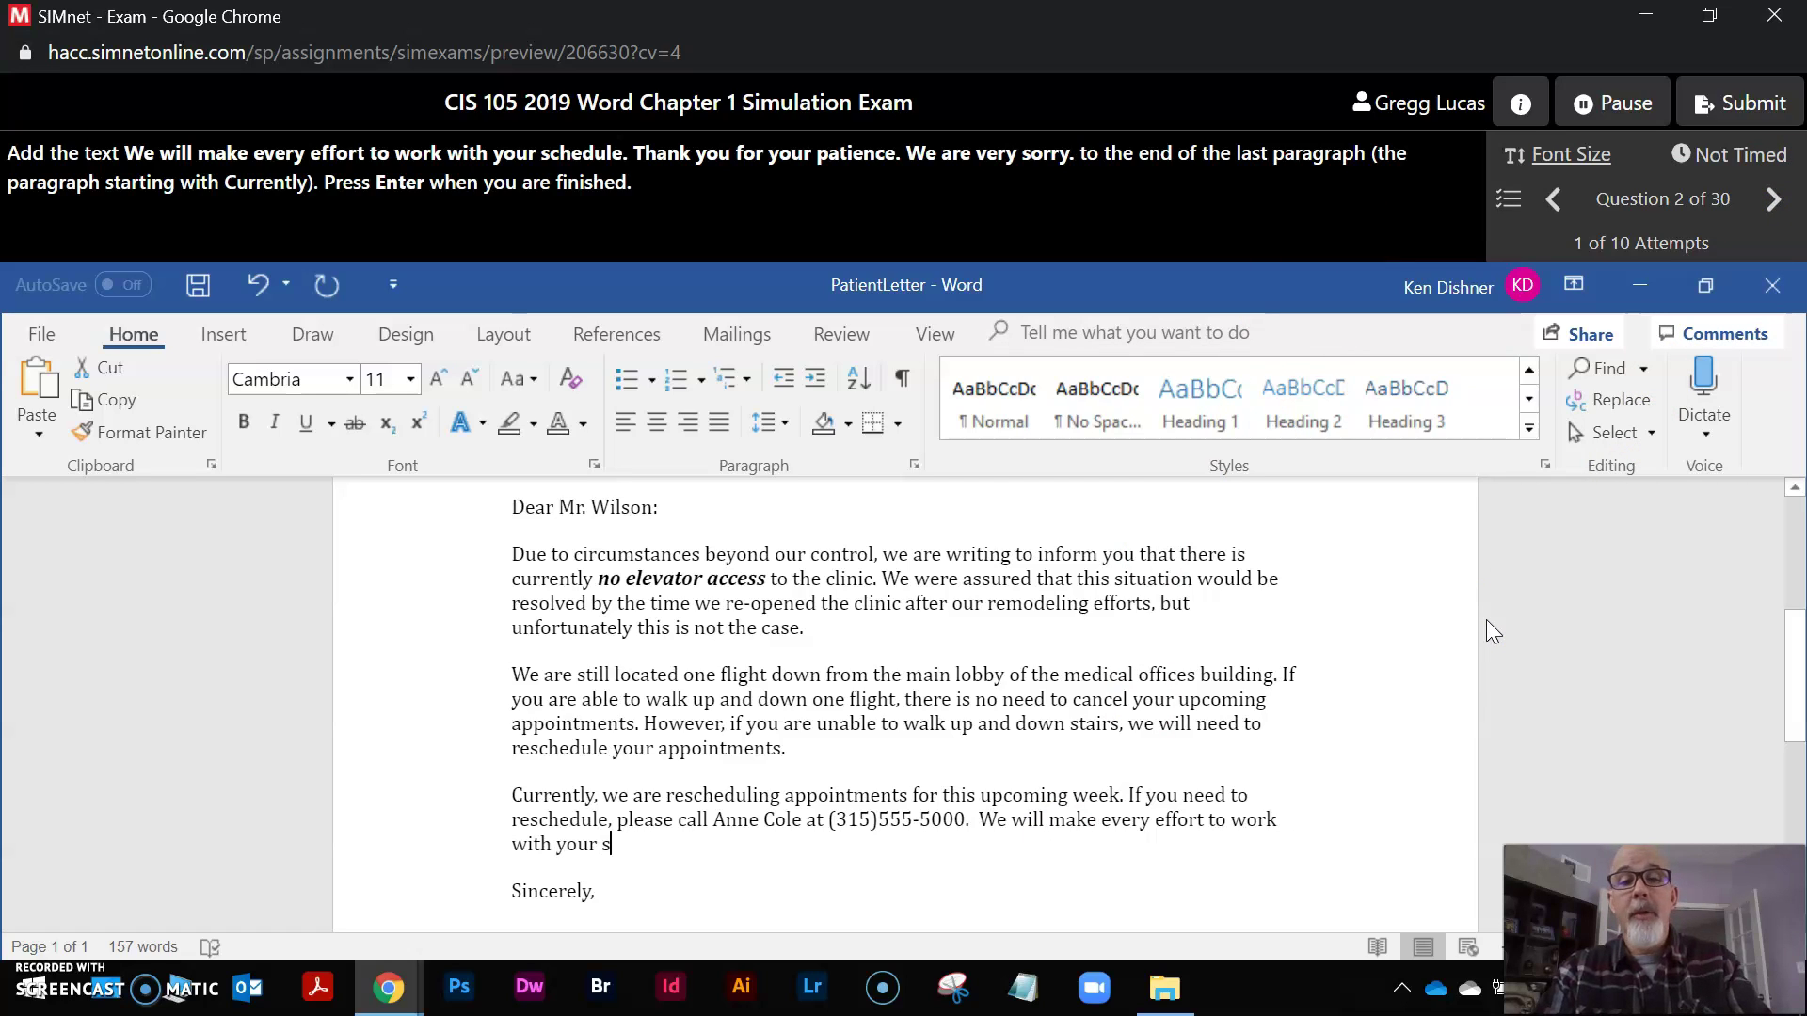
pyautogui.write('chedule')
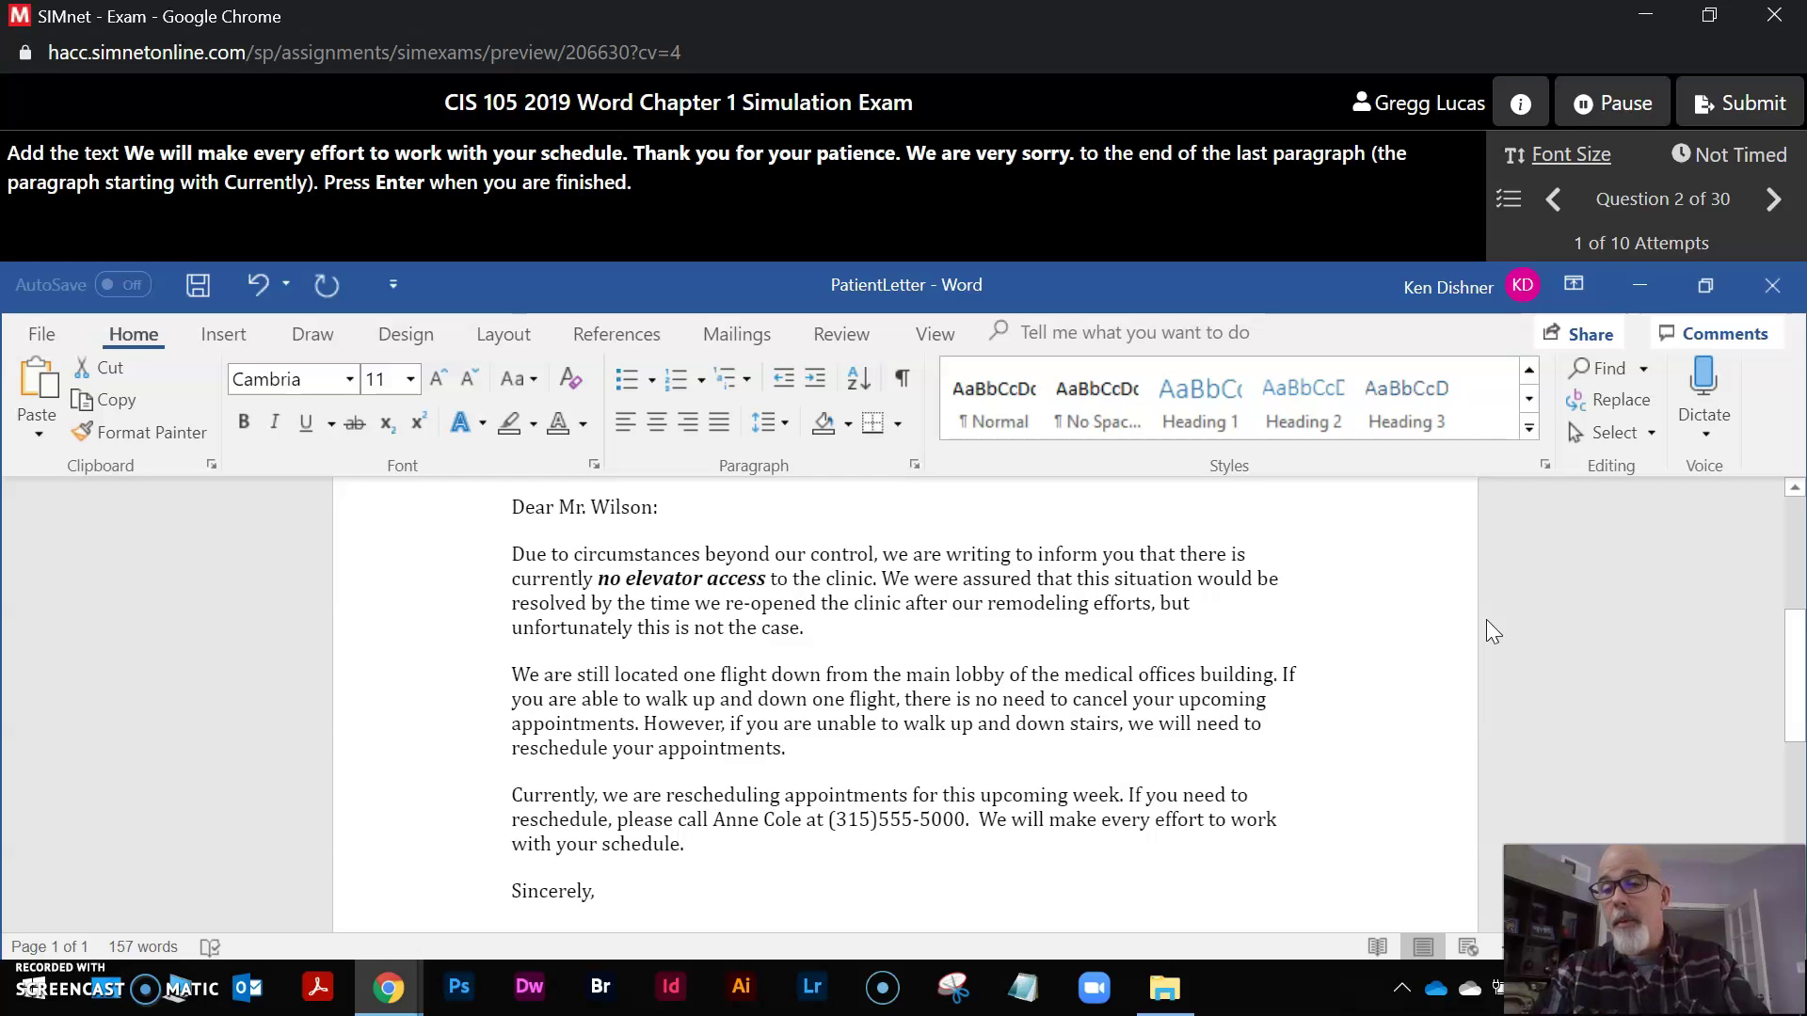
# Step: Append "Thank you for your patience. We are very sorry." after the schedule sentence in the last paragraph
pyautogui.write('.  thank')
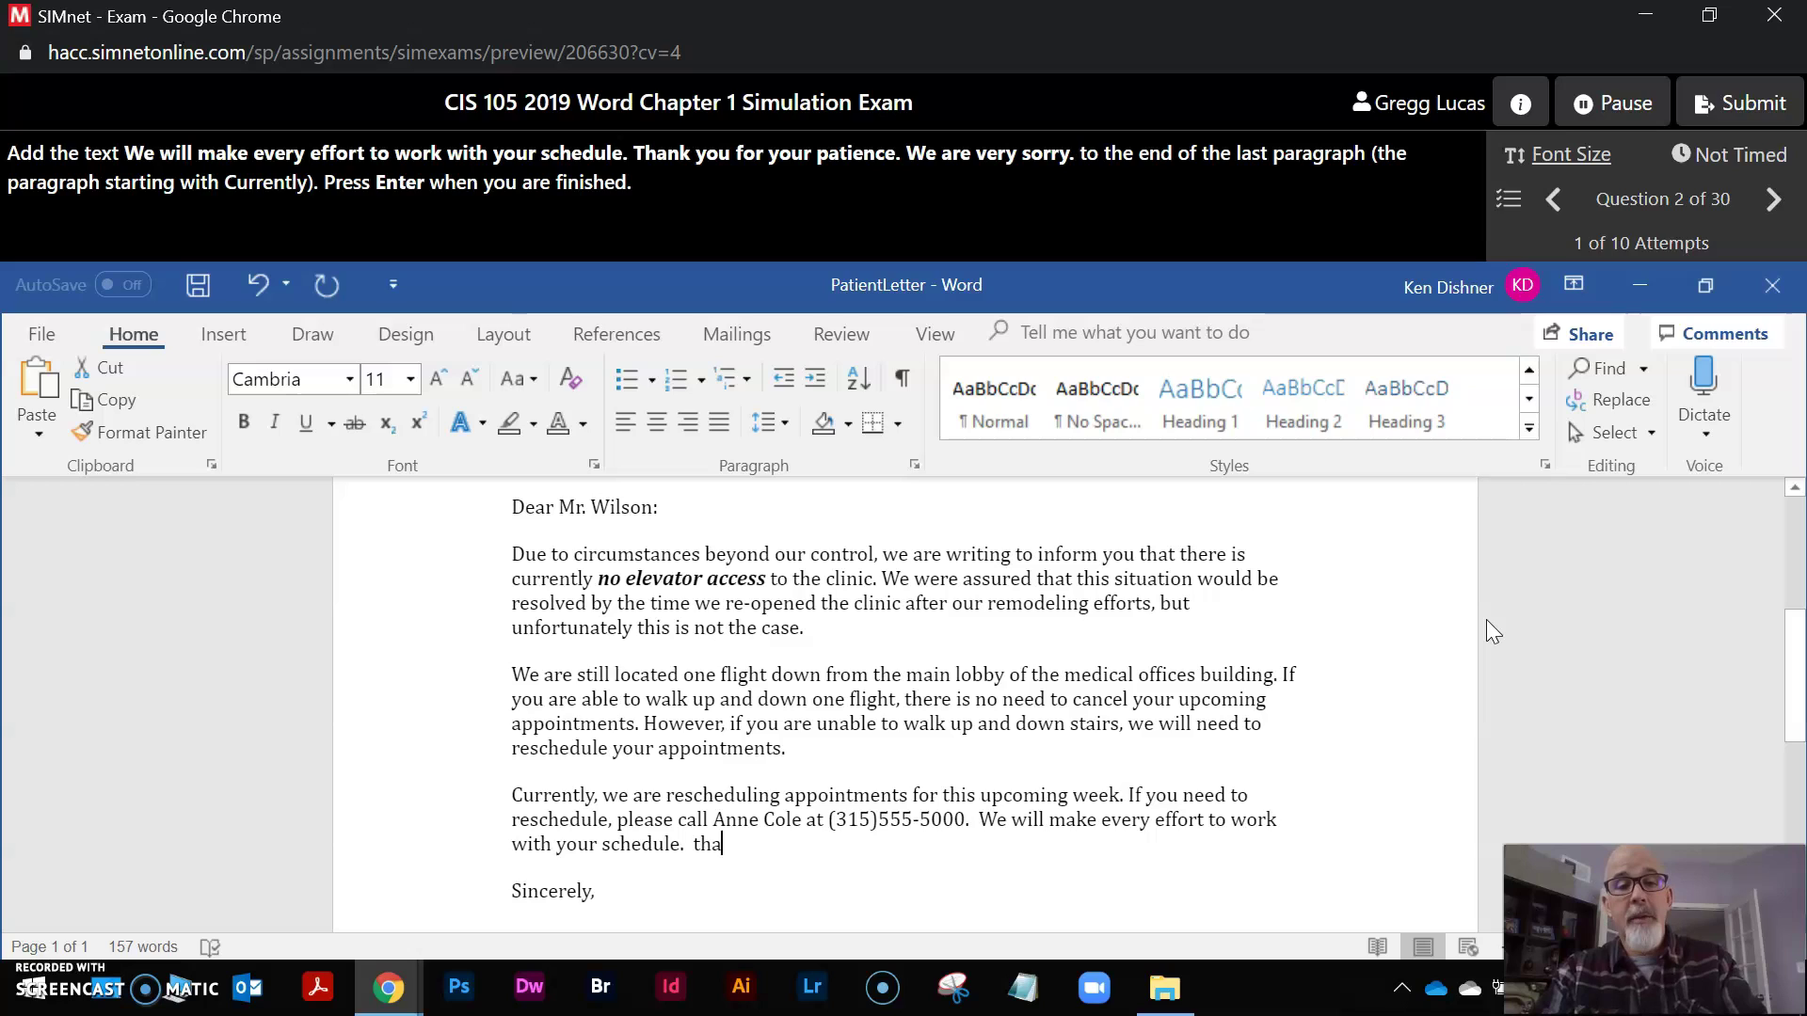
pyautogui.press('BackSpace')
pyautogui.press('BackSpace')
pyautogui.press('BackSpace')
pyautogui.press('BackSpace')
pyautogui.press('BackSpace')
pyautogui.write('Thank')
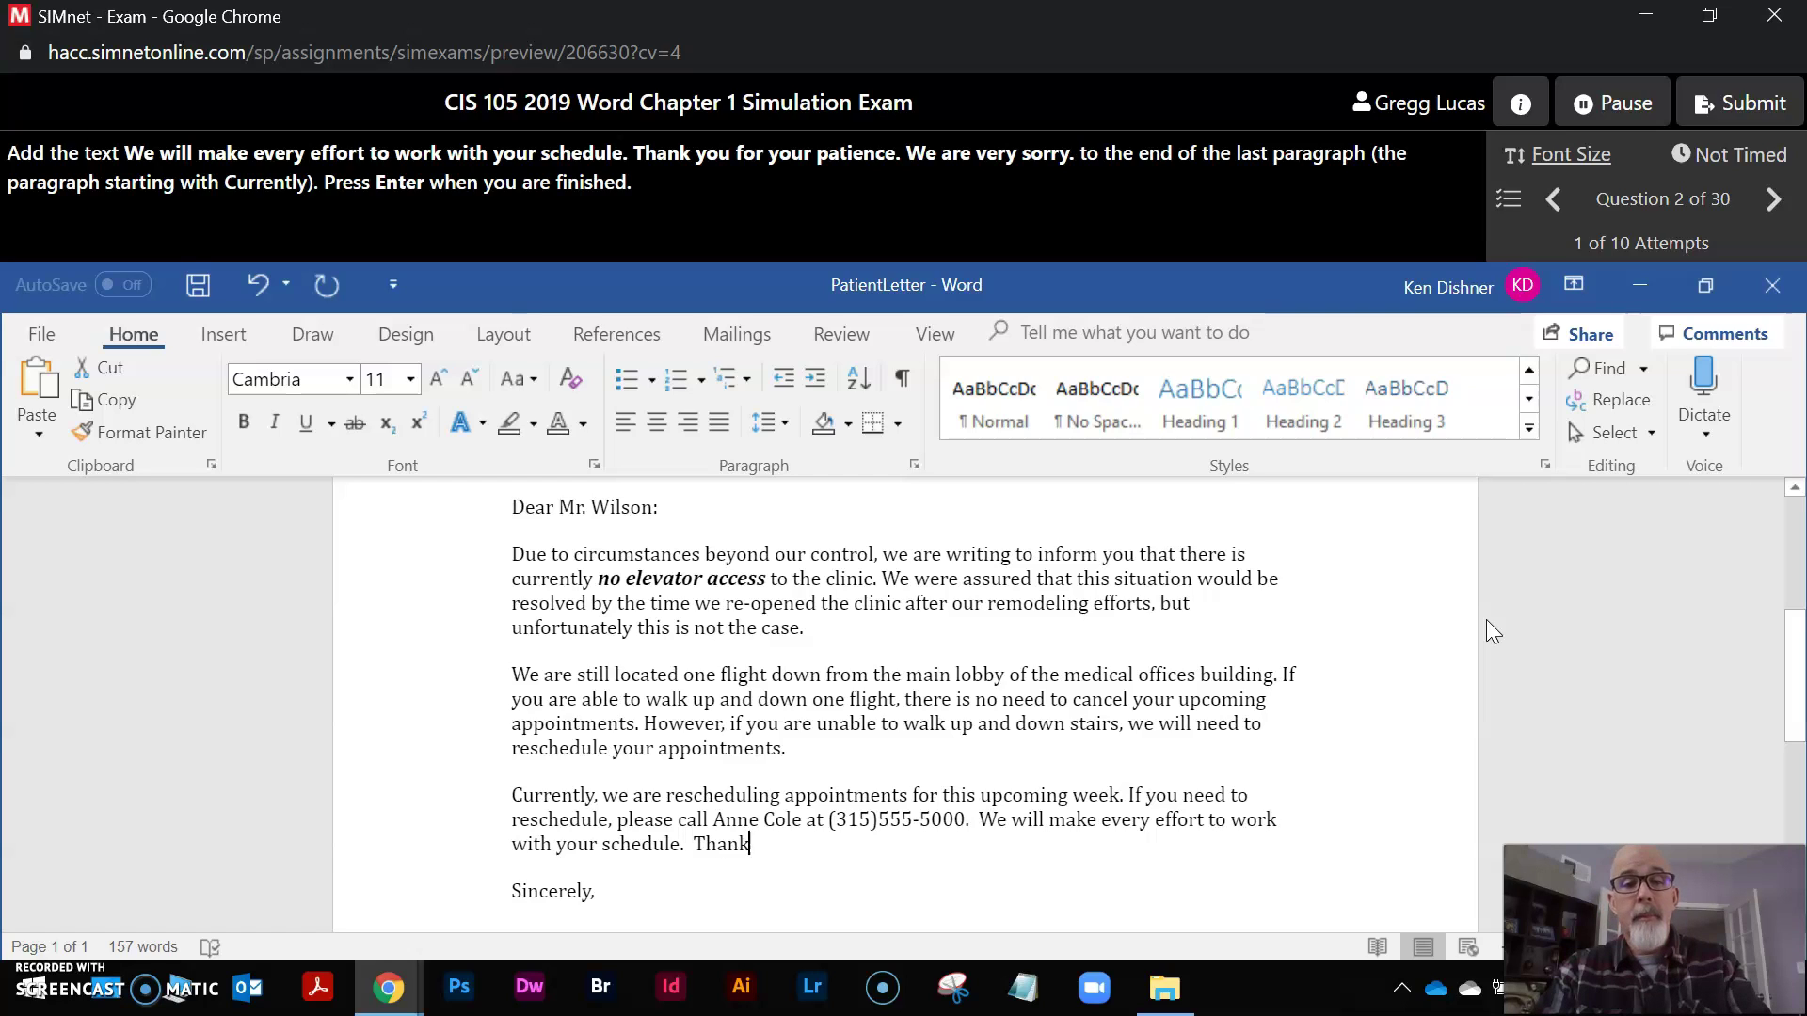
pyautogui.write(' you for your pr')
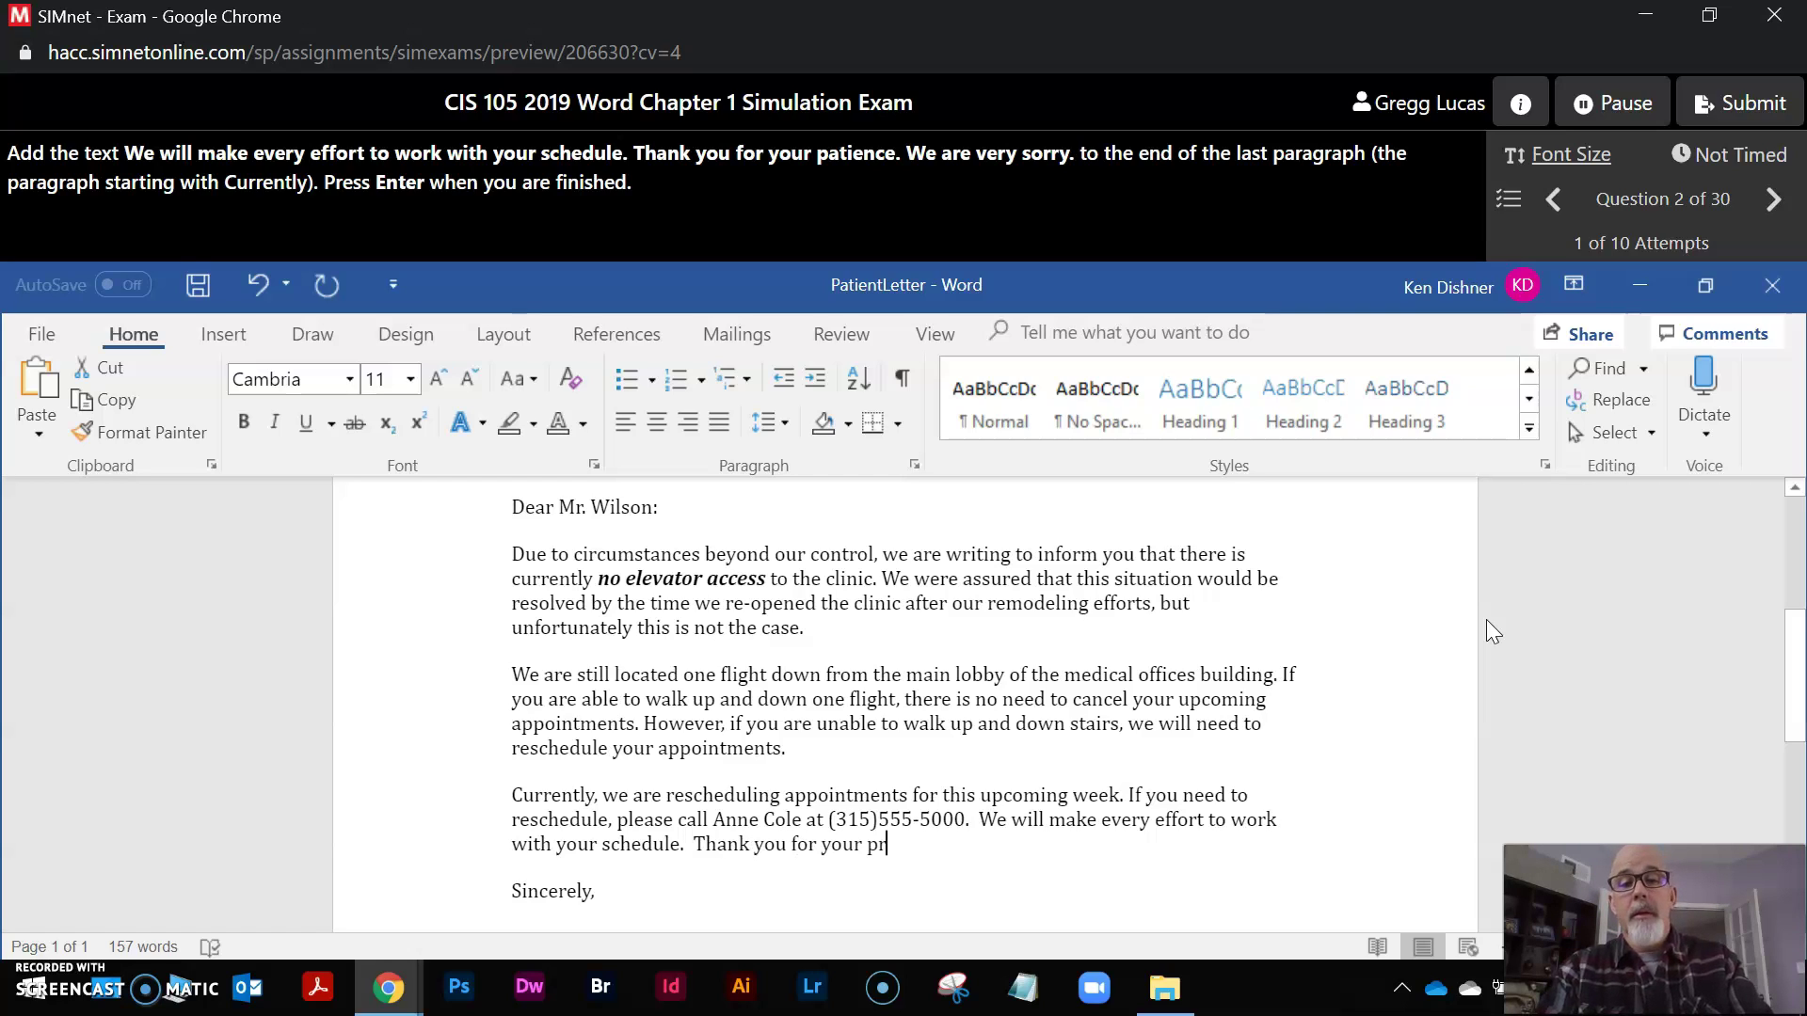
pyautogui.press('BackSpace')
pyautogui.write('atie')
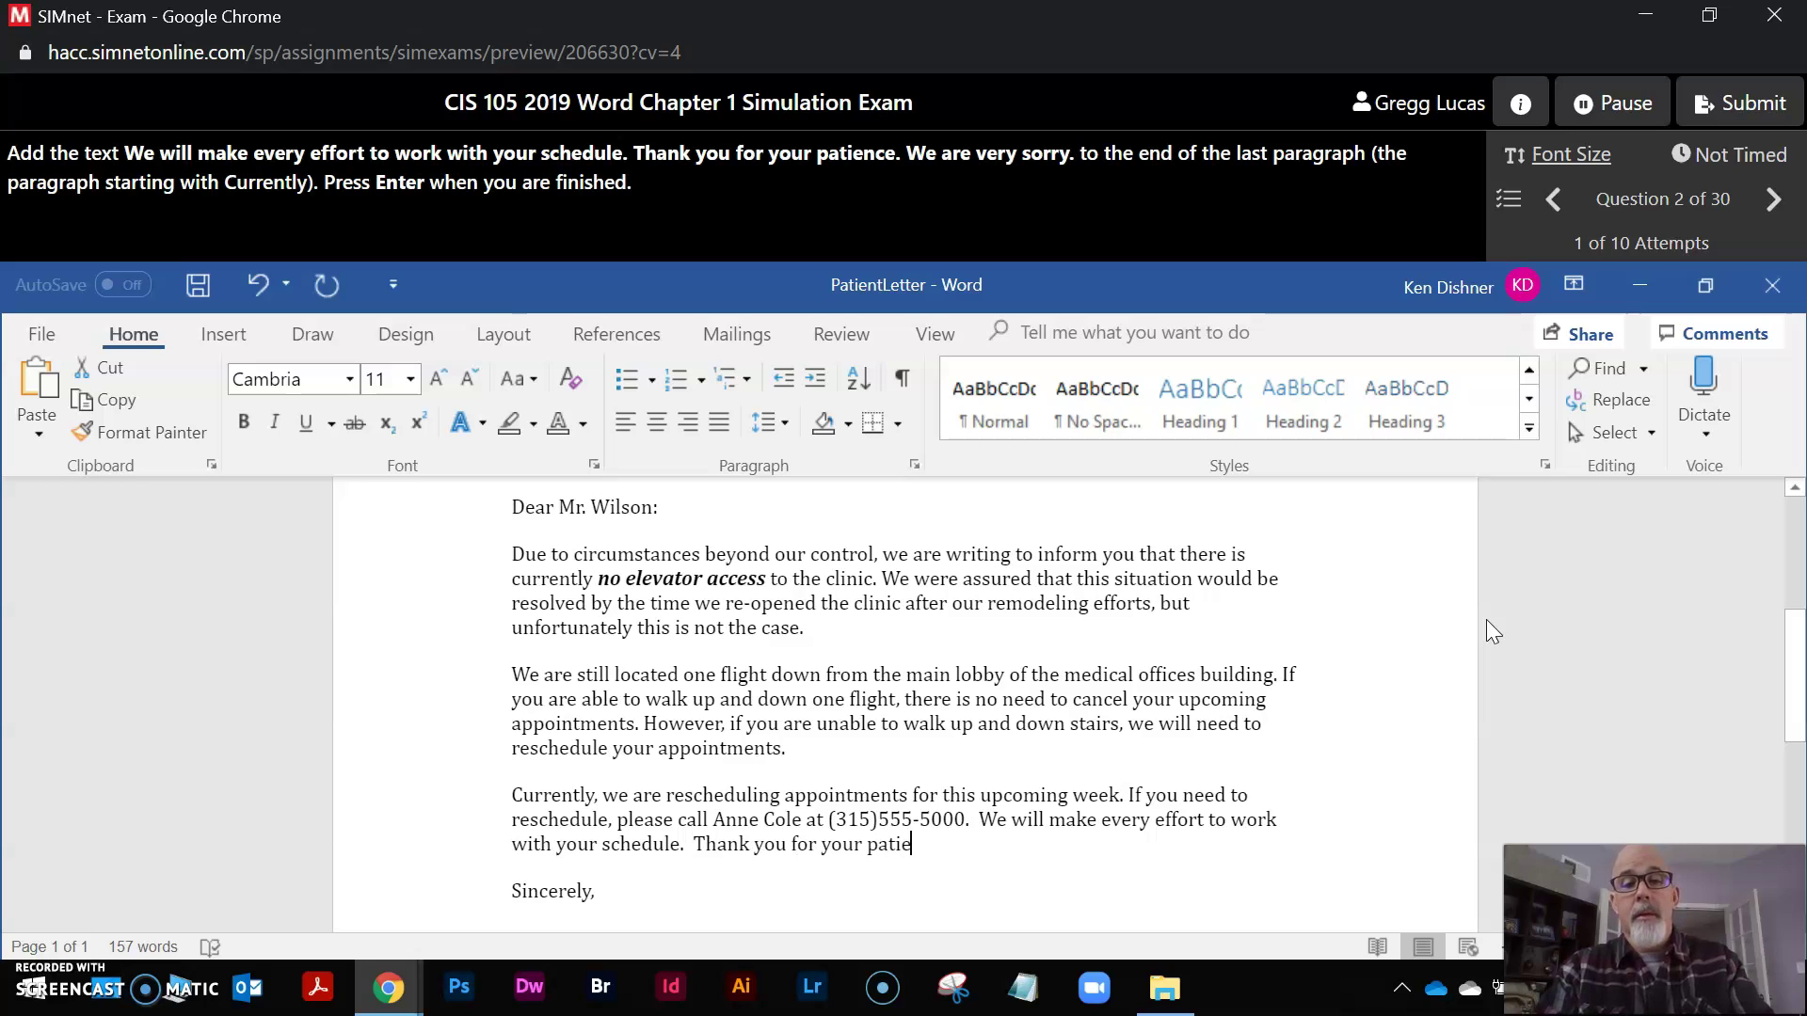
pyautogui.write('nce. We a')
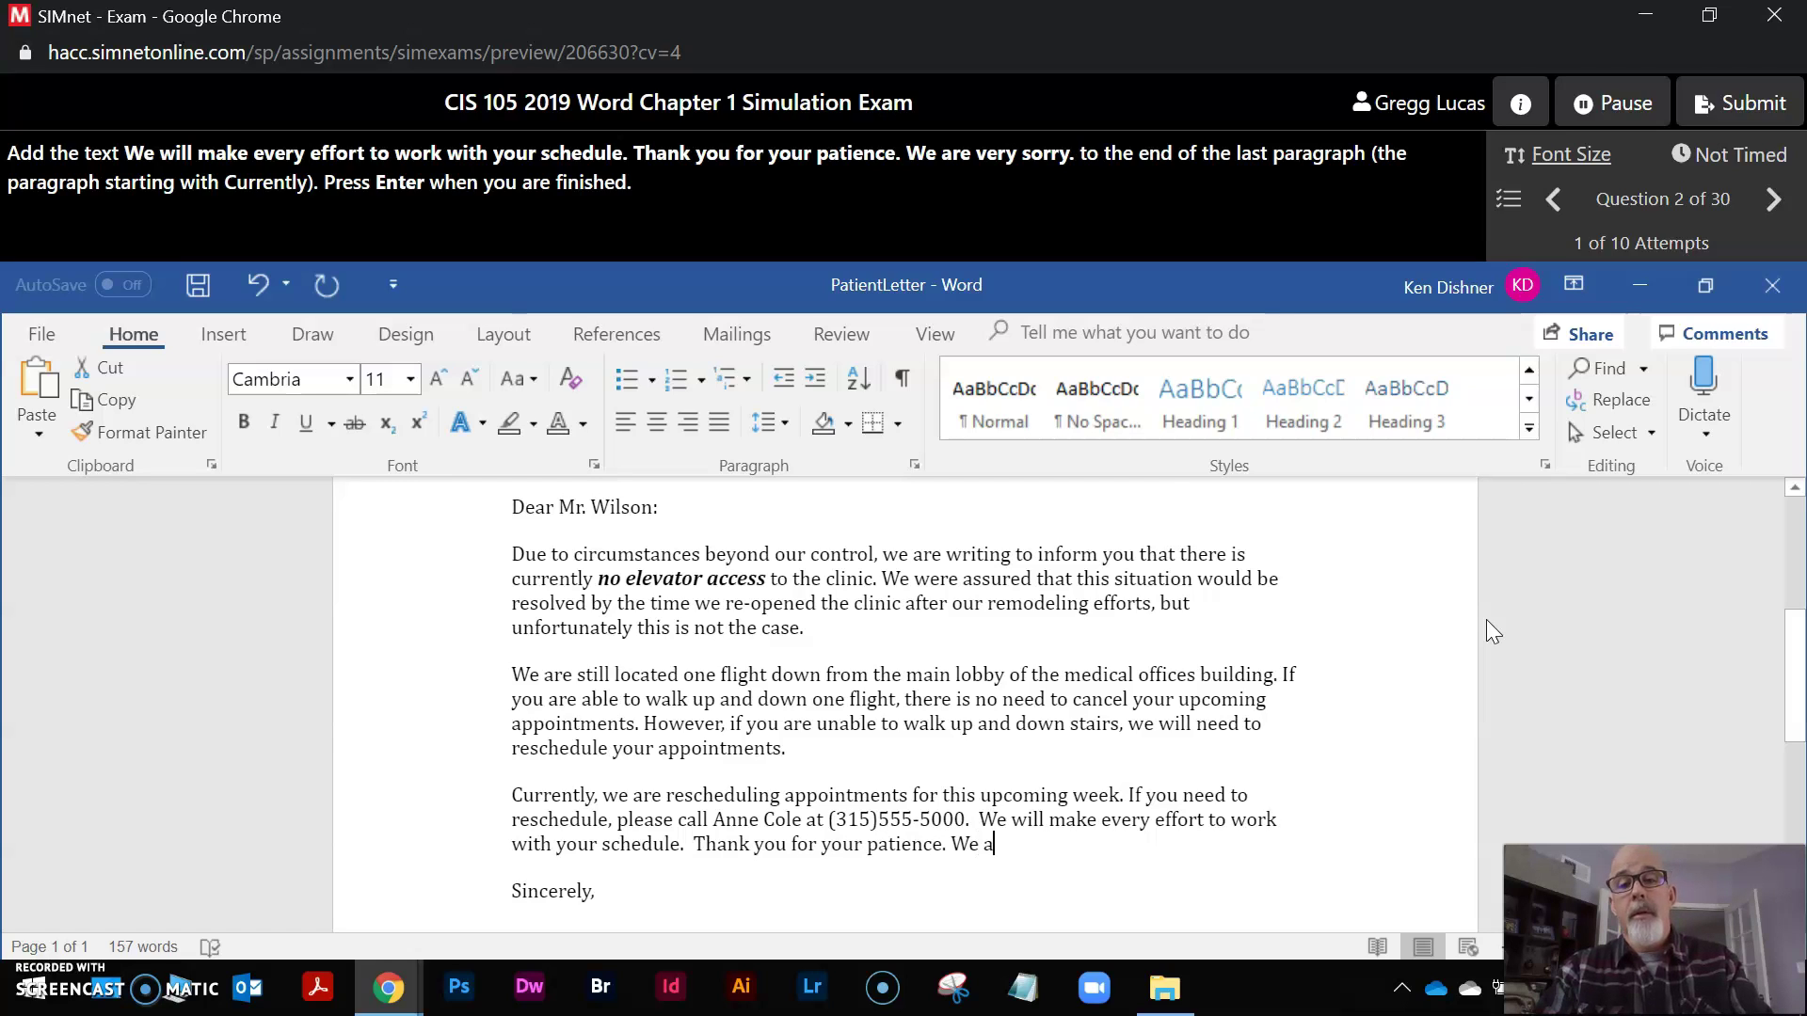
pyautogui.write('re very sorry.')
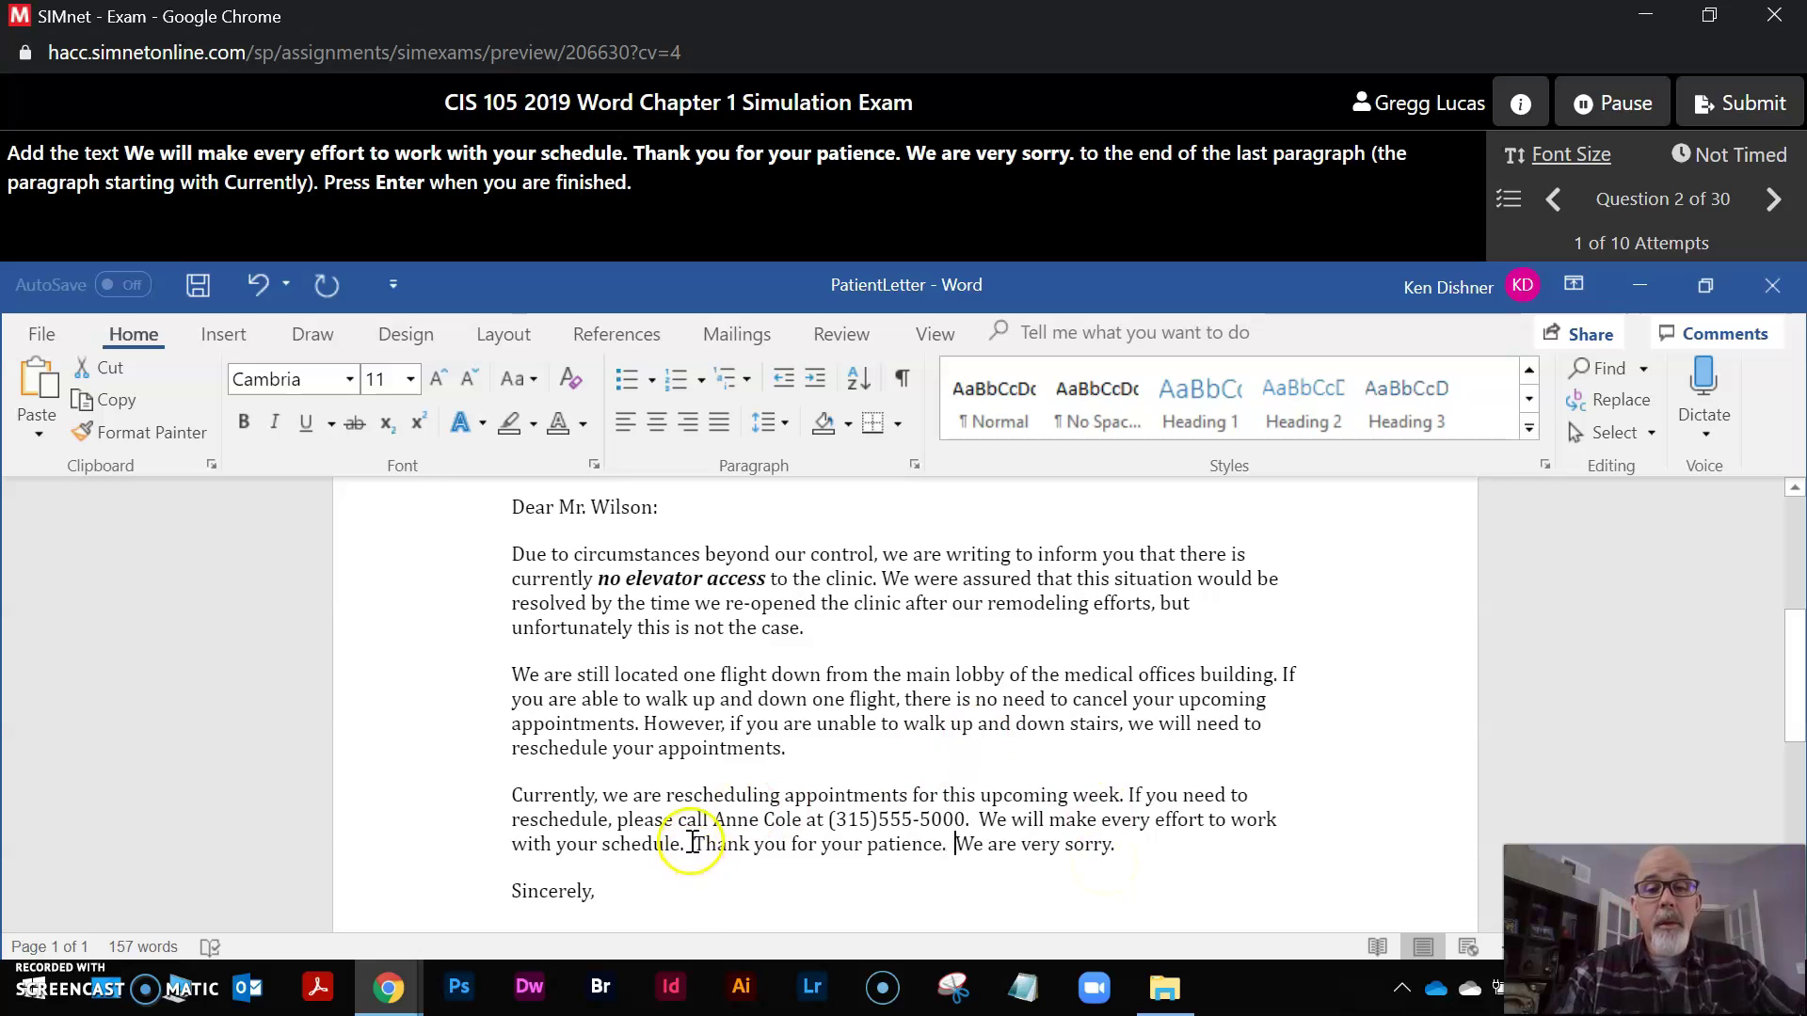
# Step: Put two spaces before "We are very sorry.", then submit the answer and continue to question 3
pyautogui.press('BackSpace')
pyautogui.press('BackSpace')
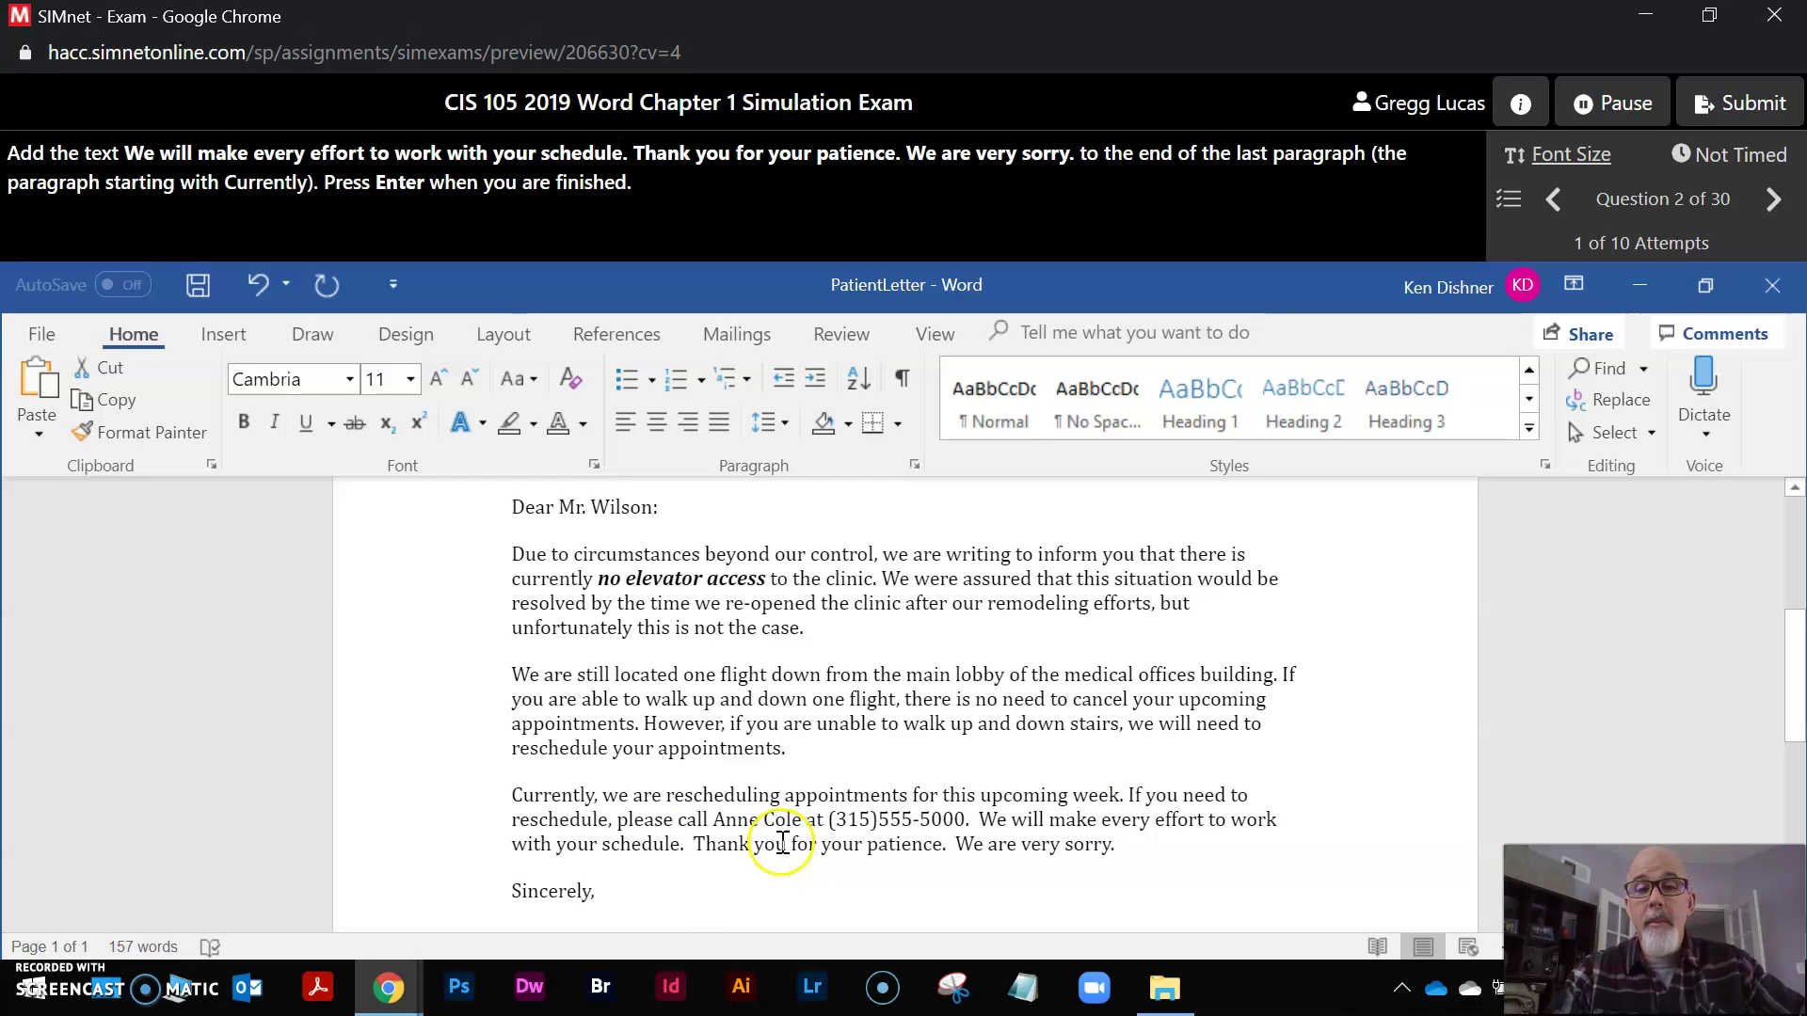
pyautogui.click(1120, 852)
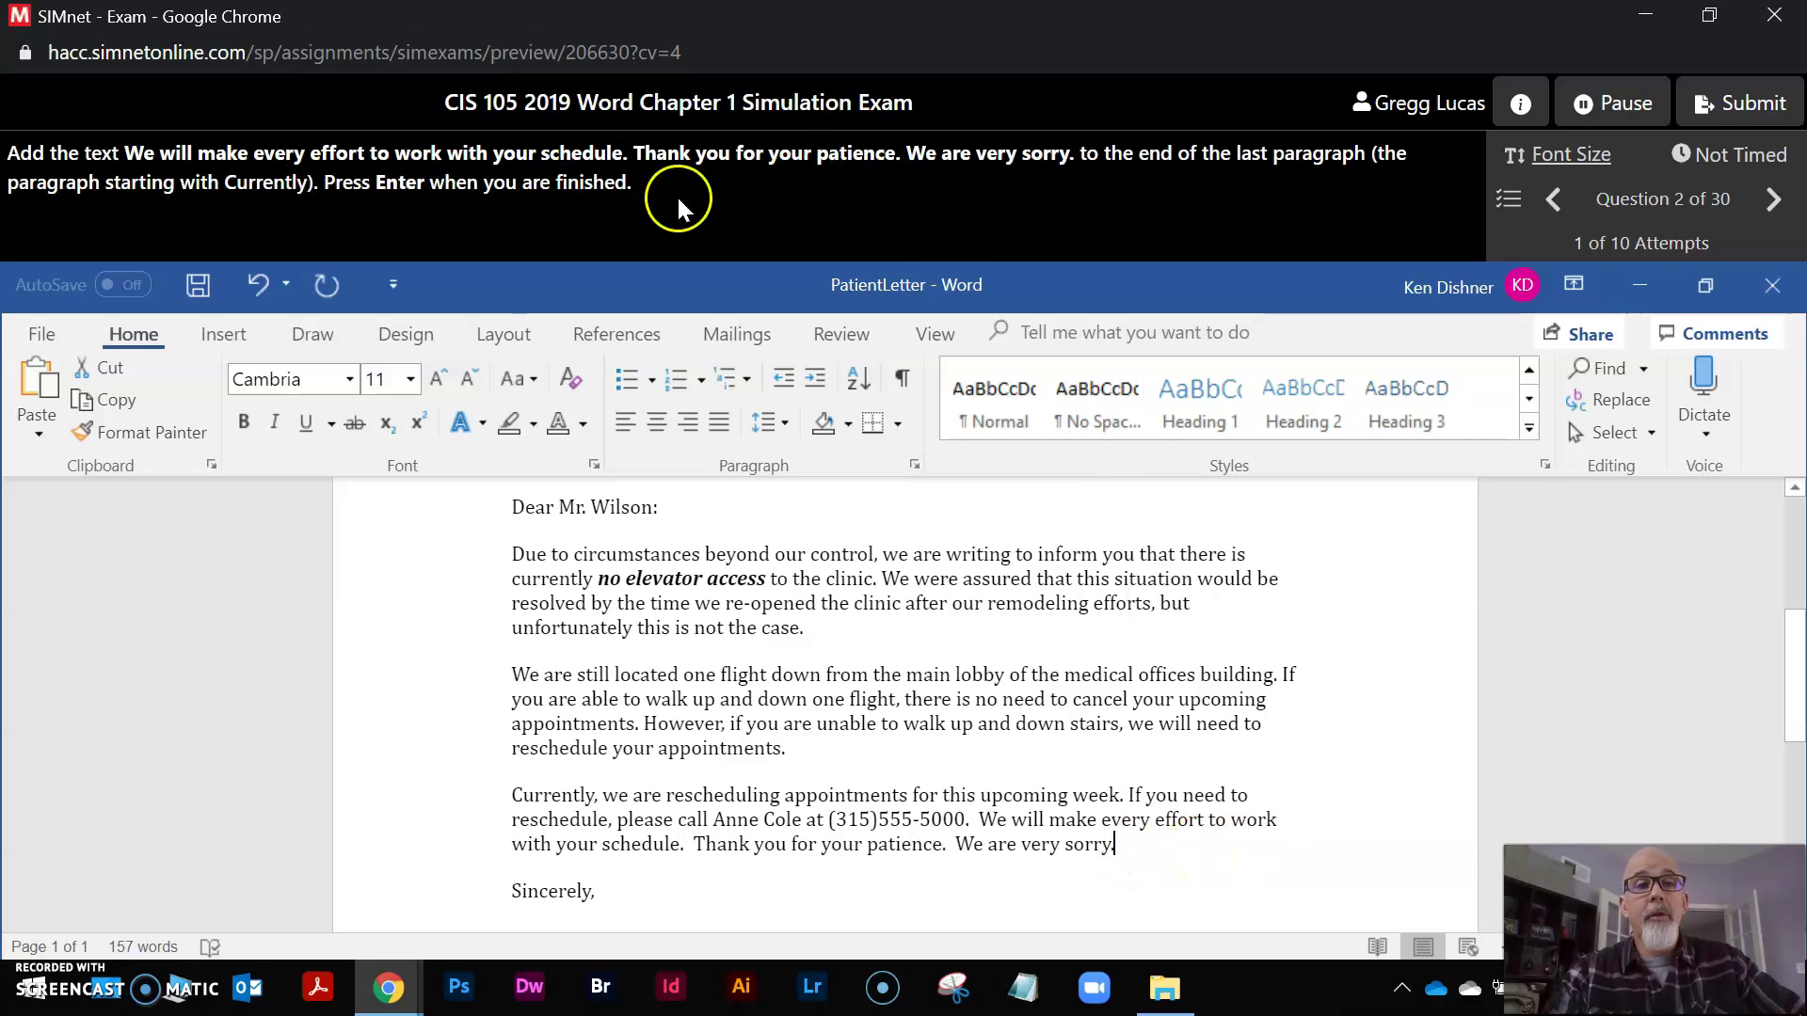
pyautogui.press('Return')
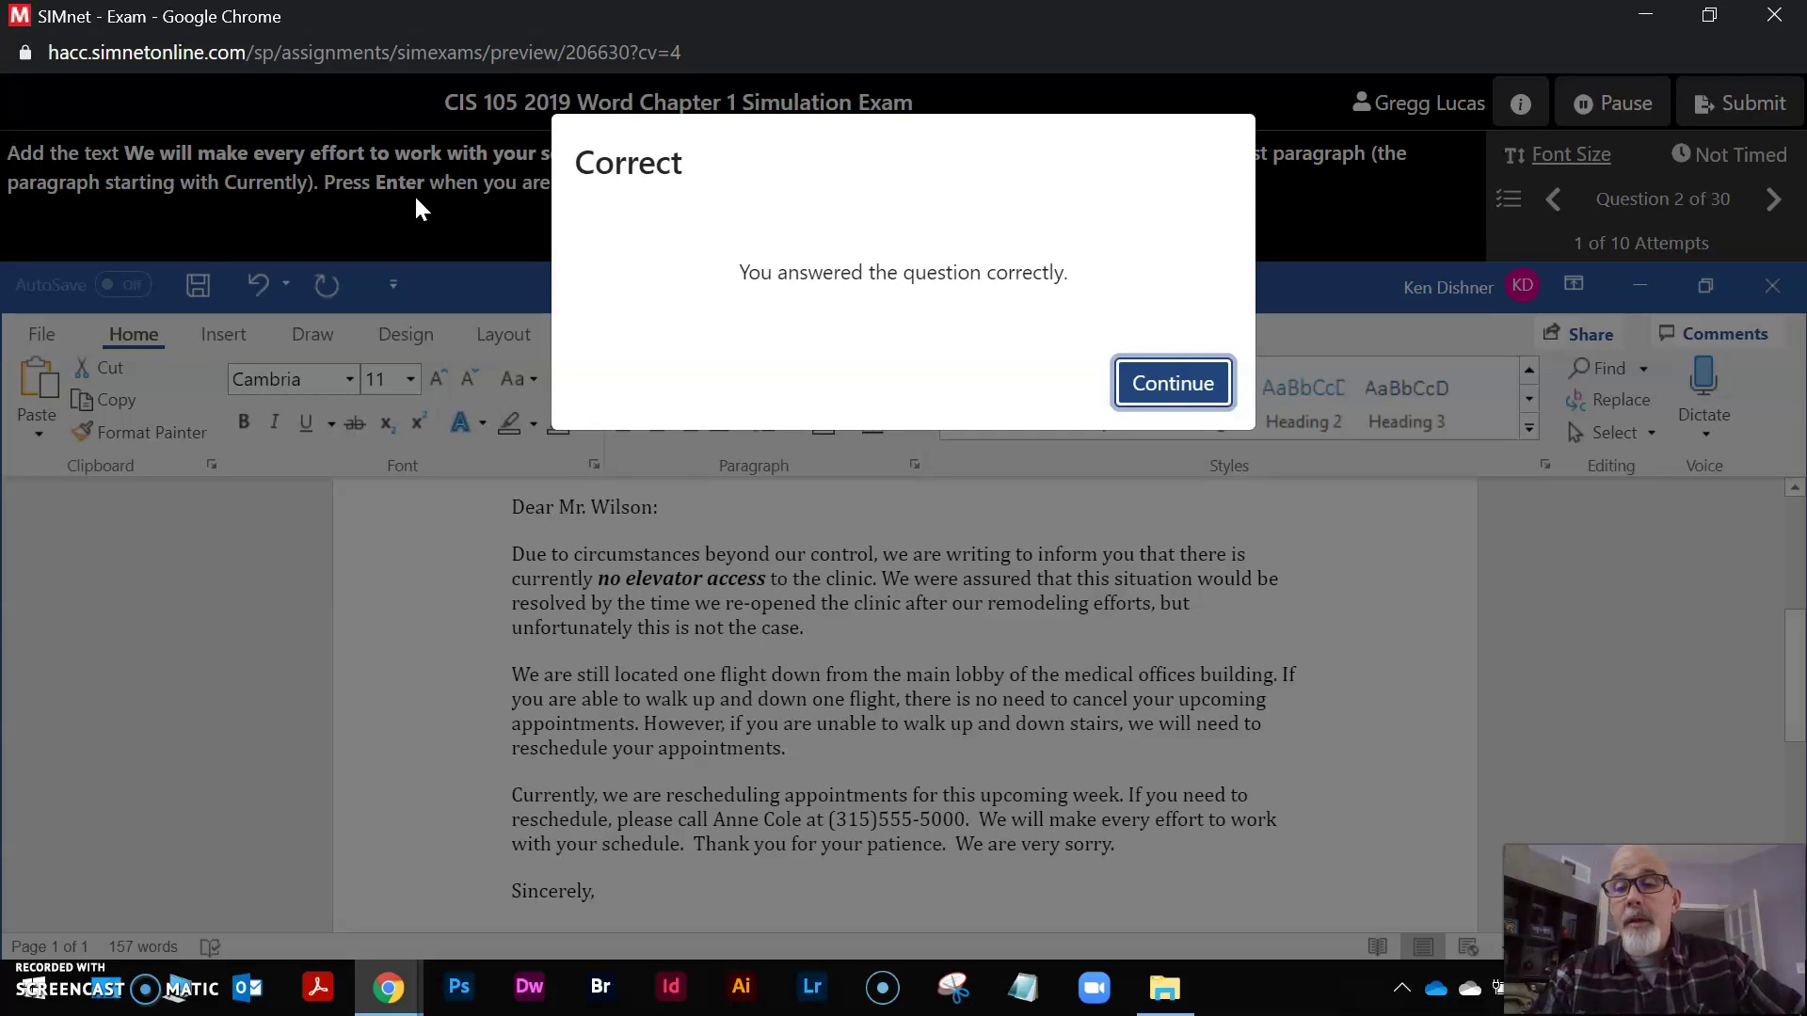
pyautogui.click(1141, 387)
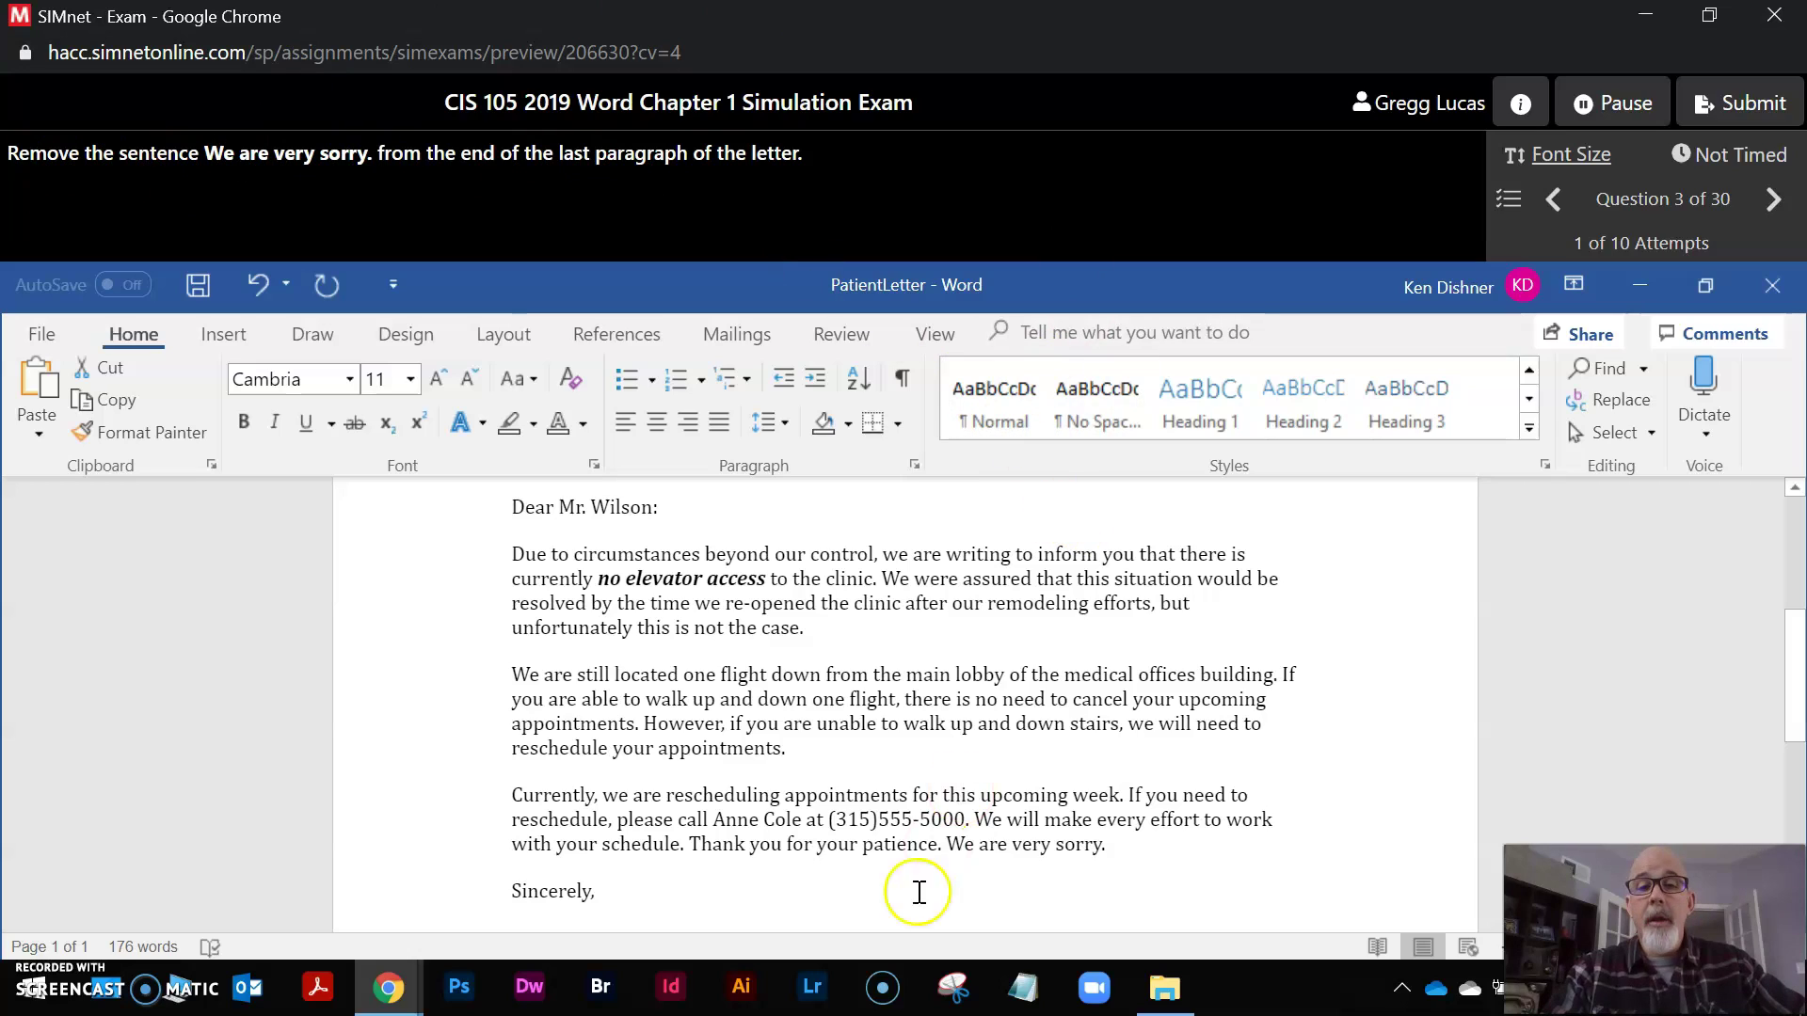
# Step: Delete the sentence "We are very sorry." from the end of the letter's last paragraph
pyautogui.click(944, 843)
pyautogui.moveTo(944, 843); pyautogui.dragTo(1114, 837)
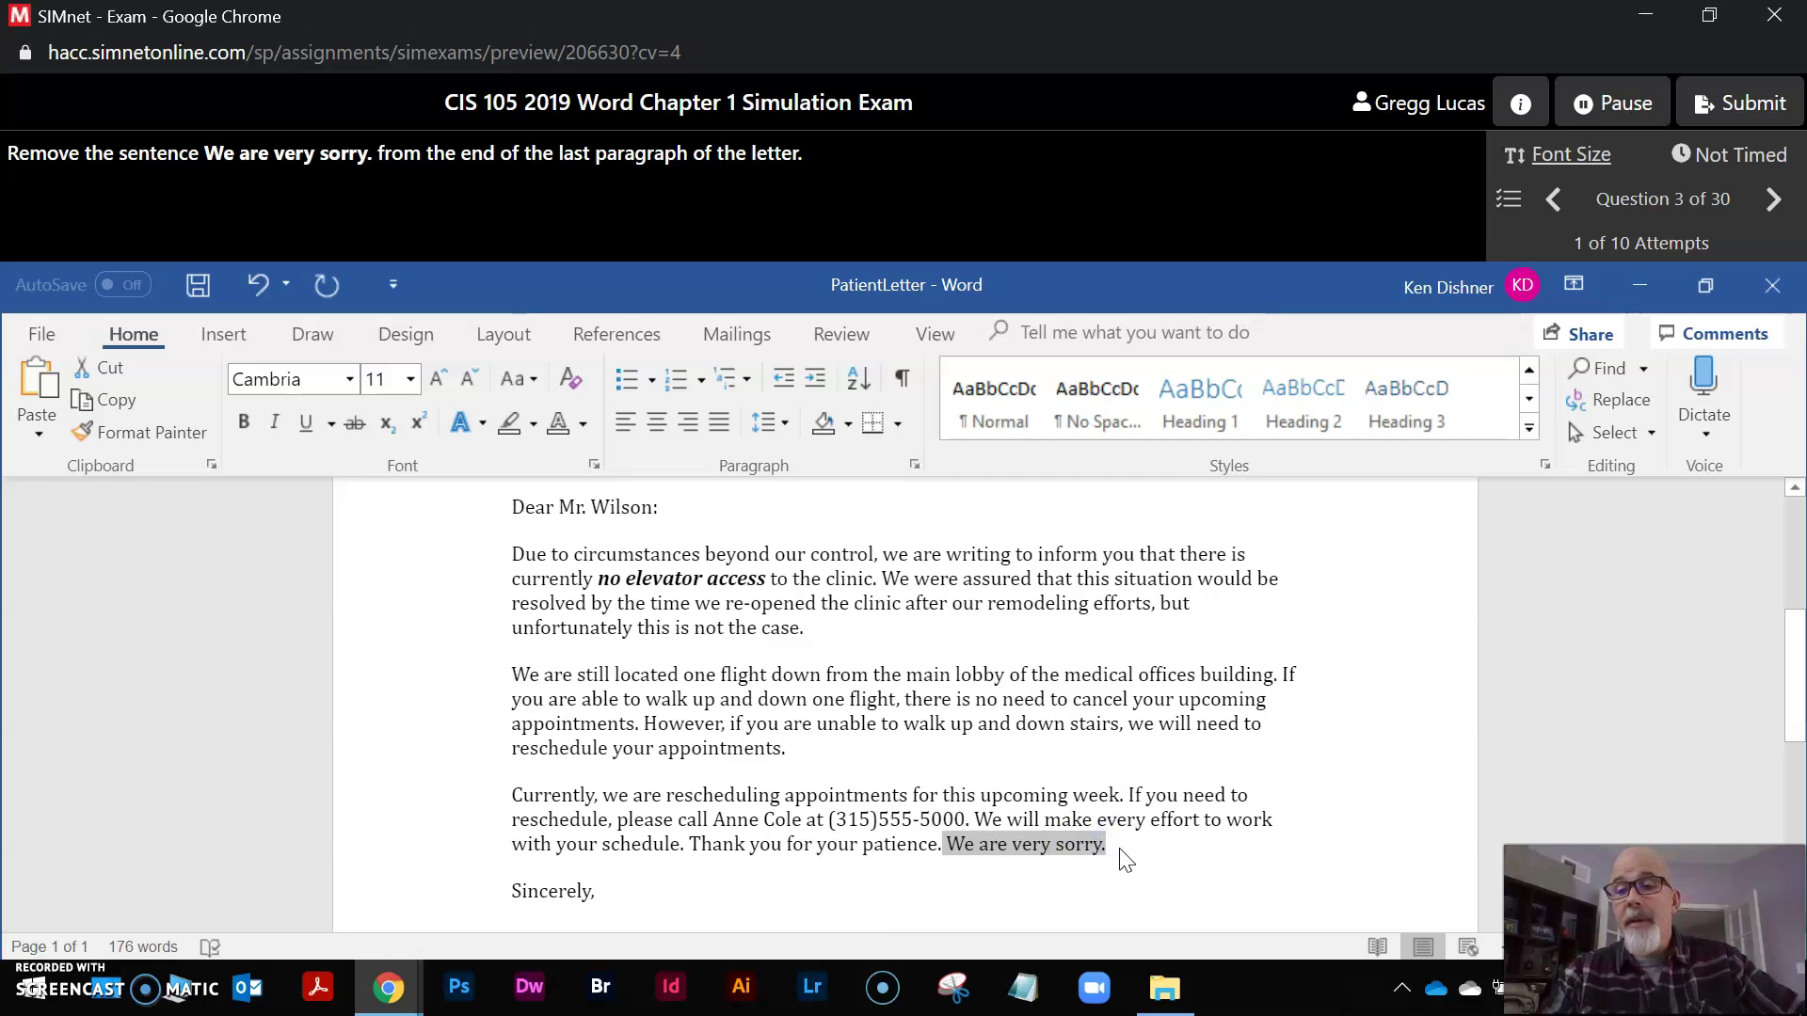
pyautogui.press('Delete')
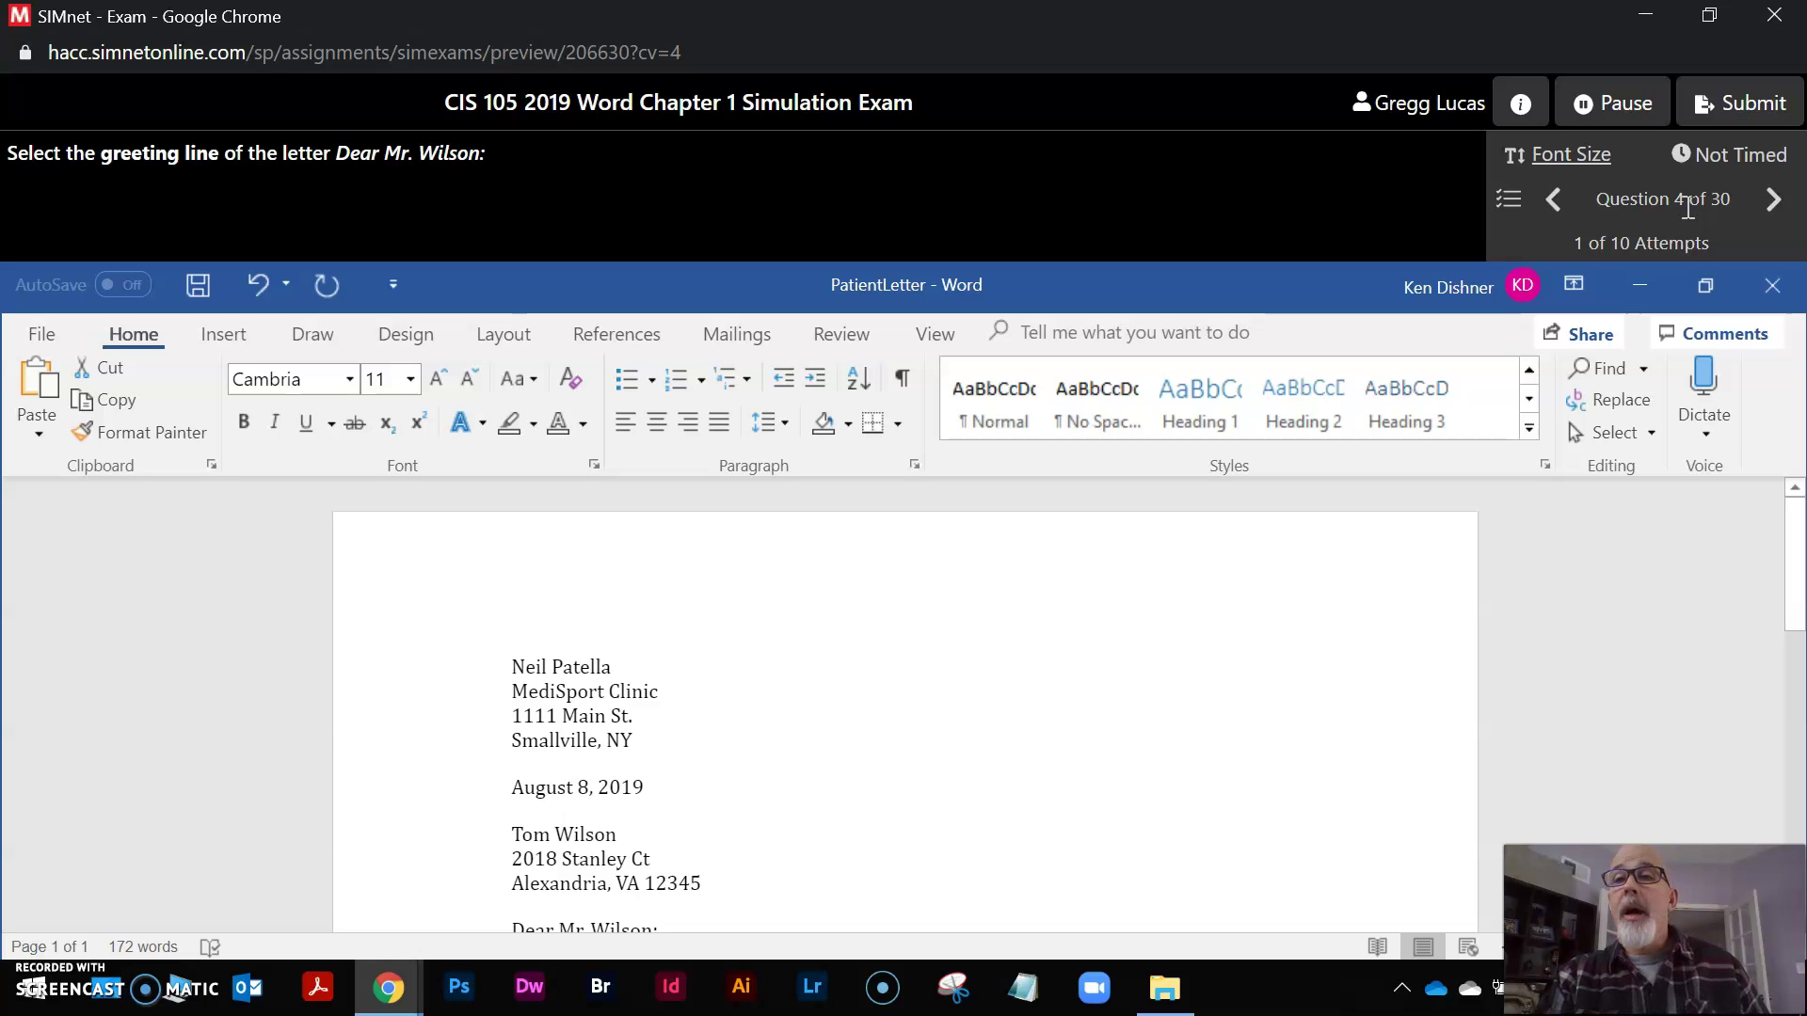
# Step: Review the exam's question list for each question's status and remaining attempts, and return to question 4 about the greeting line
pyautogui.click(1509, 201)
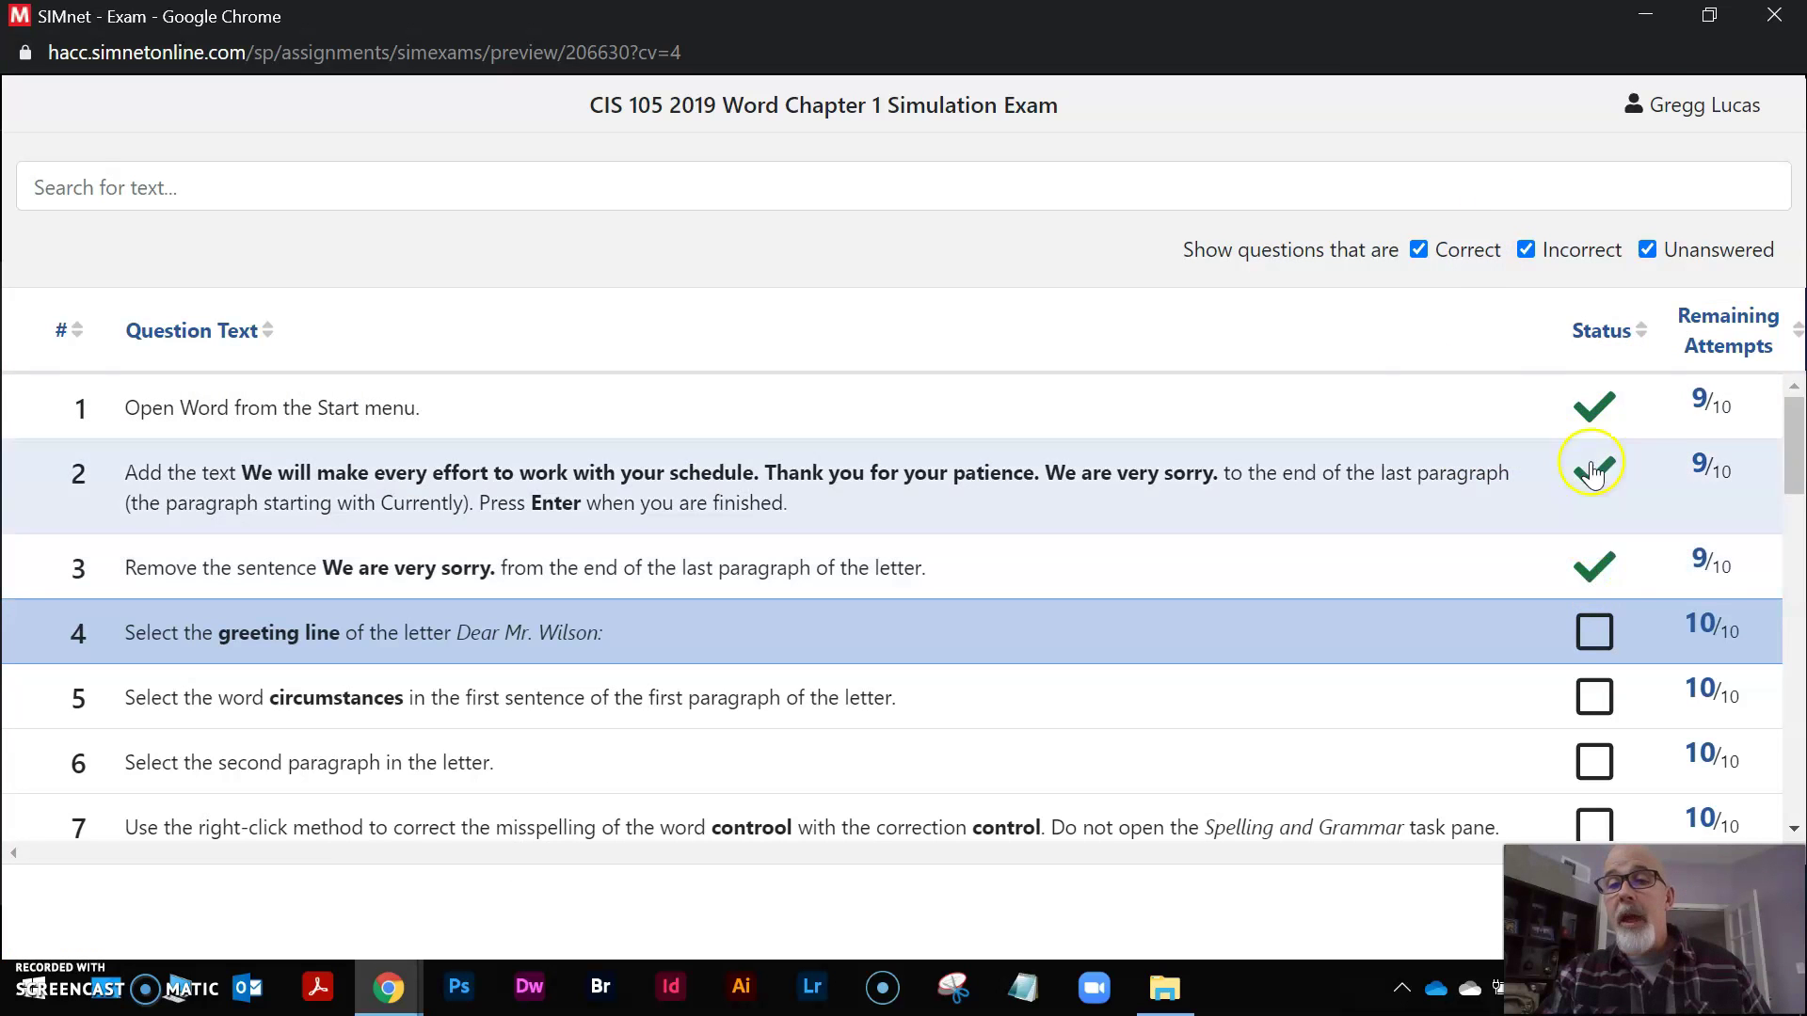
pyautogui.scroll(-15, 1598, 564)
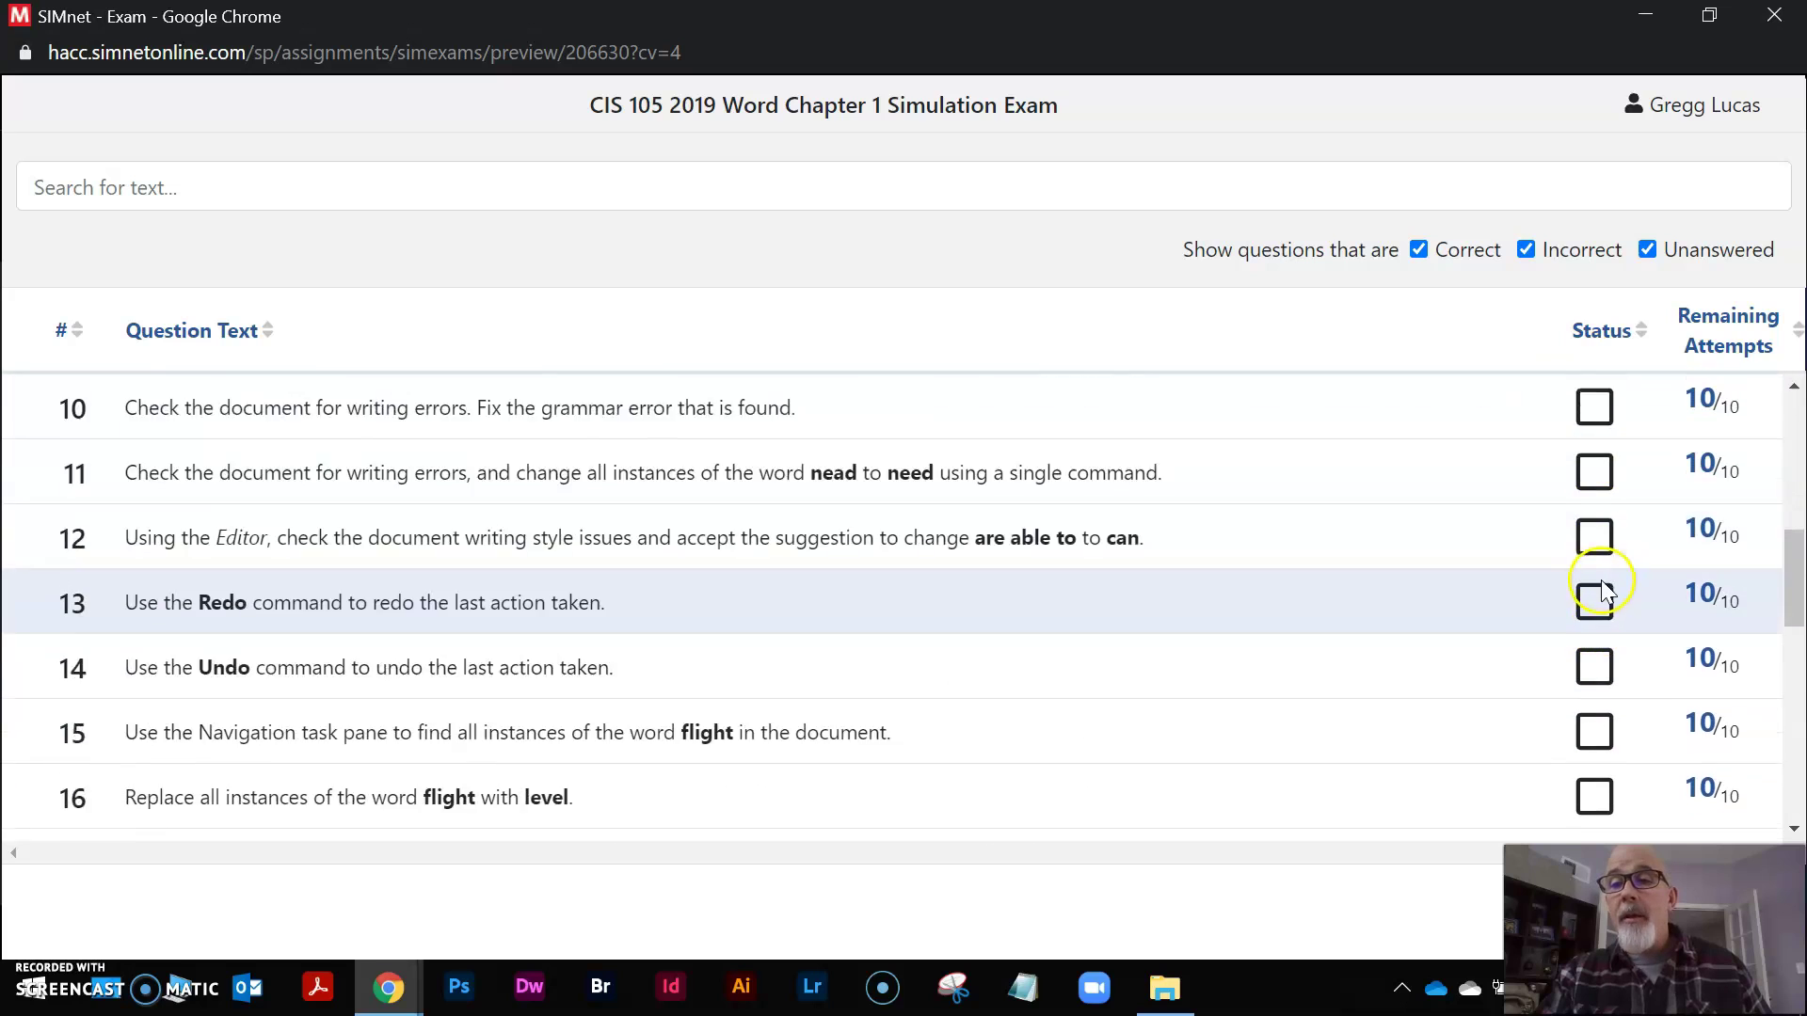
pyautogui.scroll(-2, 1600, 598)
pyautogui.moveTo(1800, 770); pyautogui.dragTo(1800, 414)
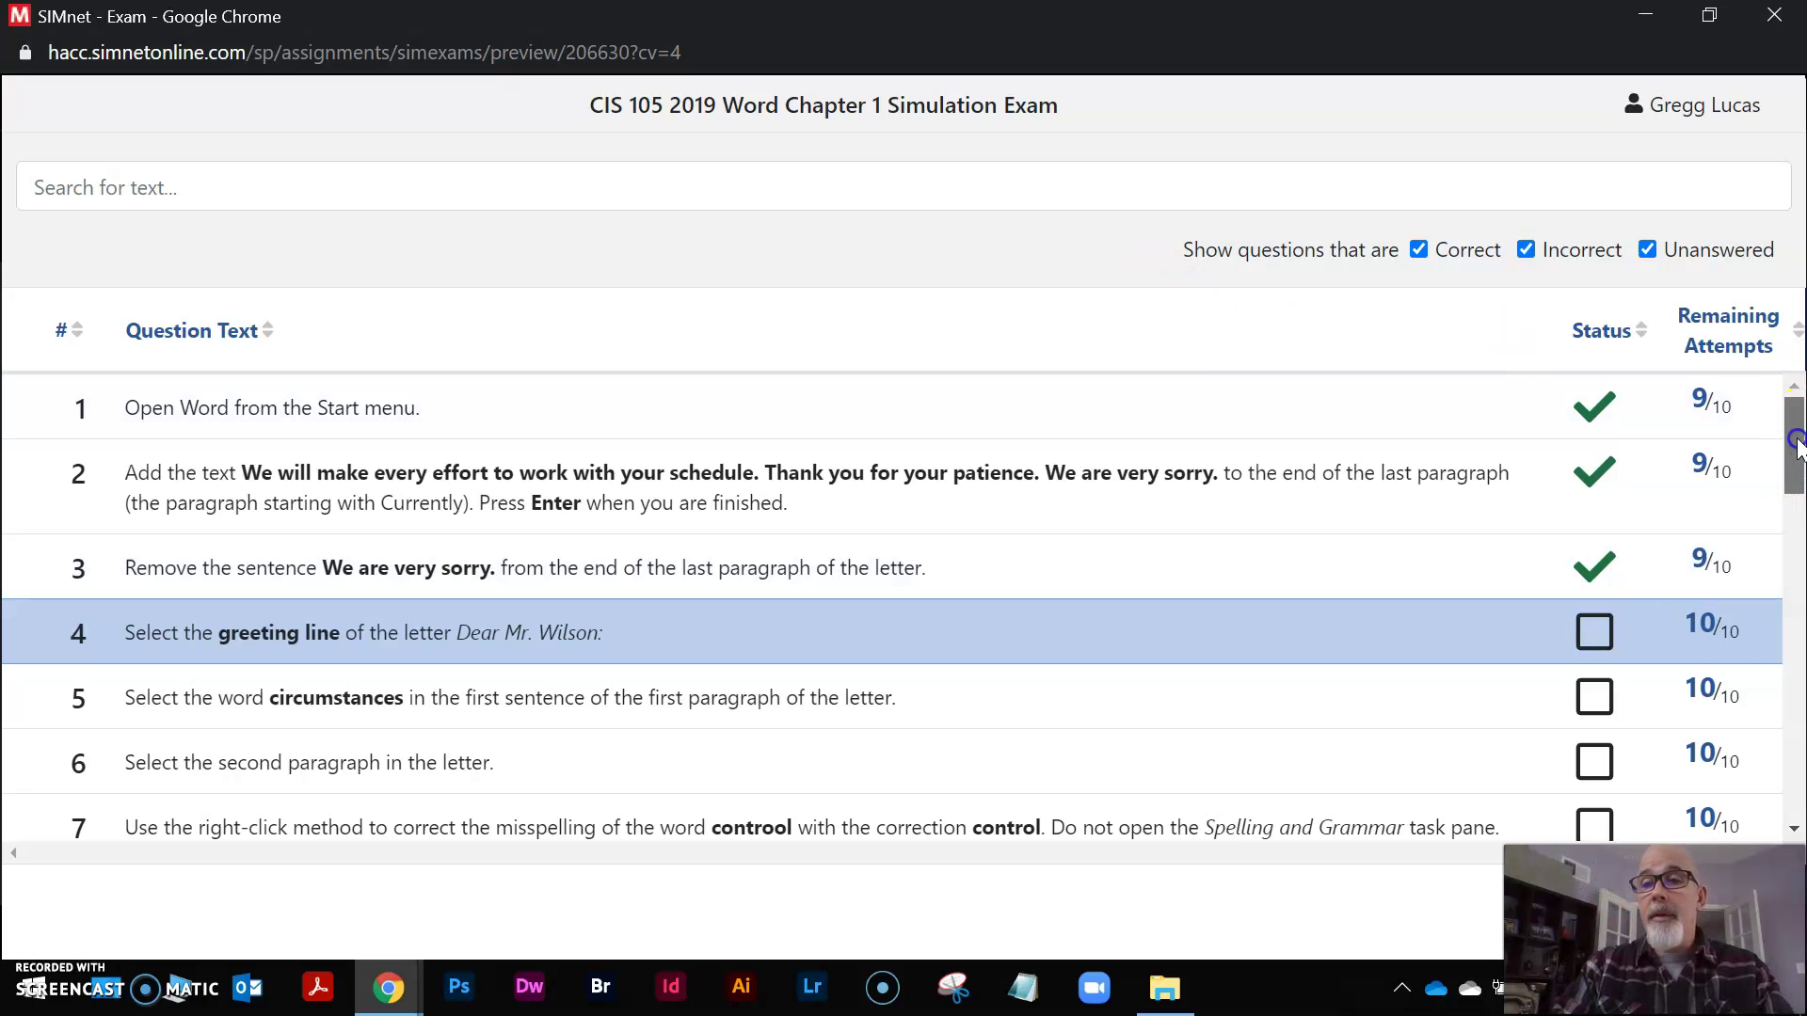
pyautogui.moveTo(1800, 471)
pyautogui.mouseDown()
pyautogui.moveTo(1798, 828)
pyautogui.moveTo(1797, 499)
pyautogui.mouseUp()
pyautogui.click(203, 640)
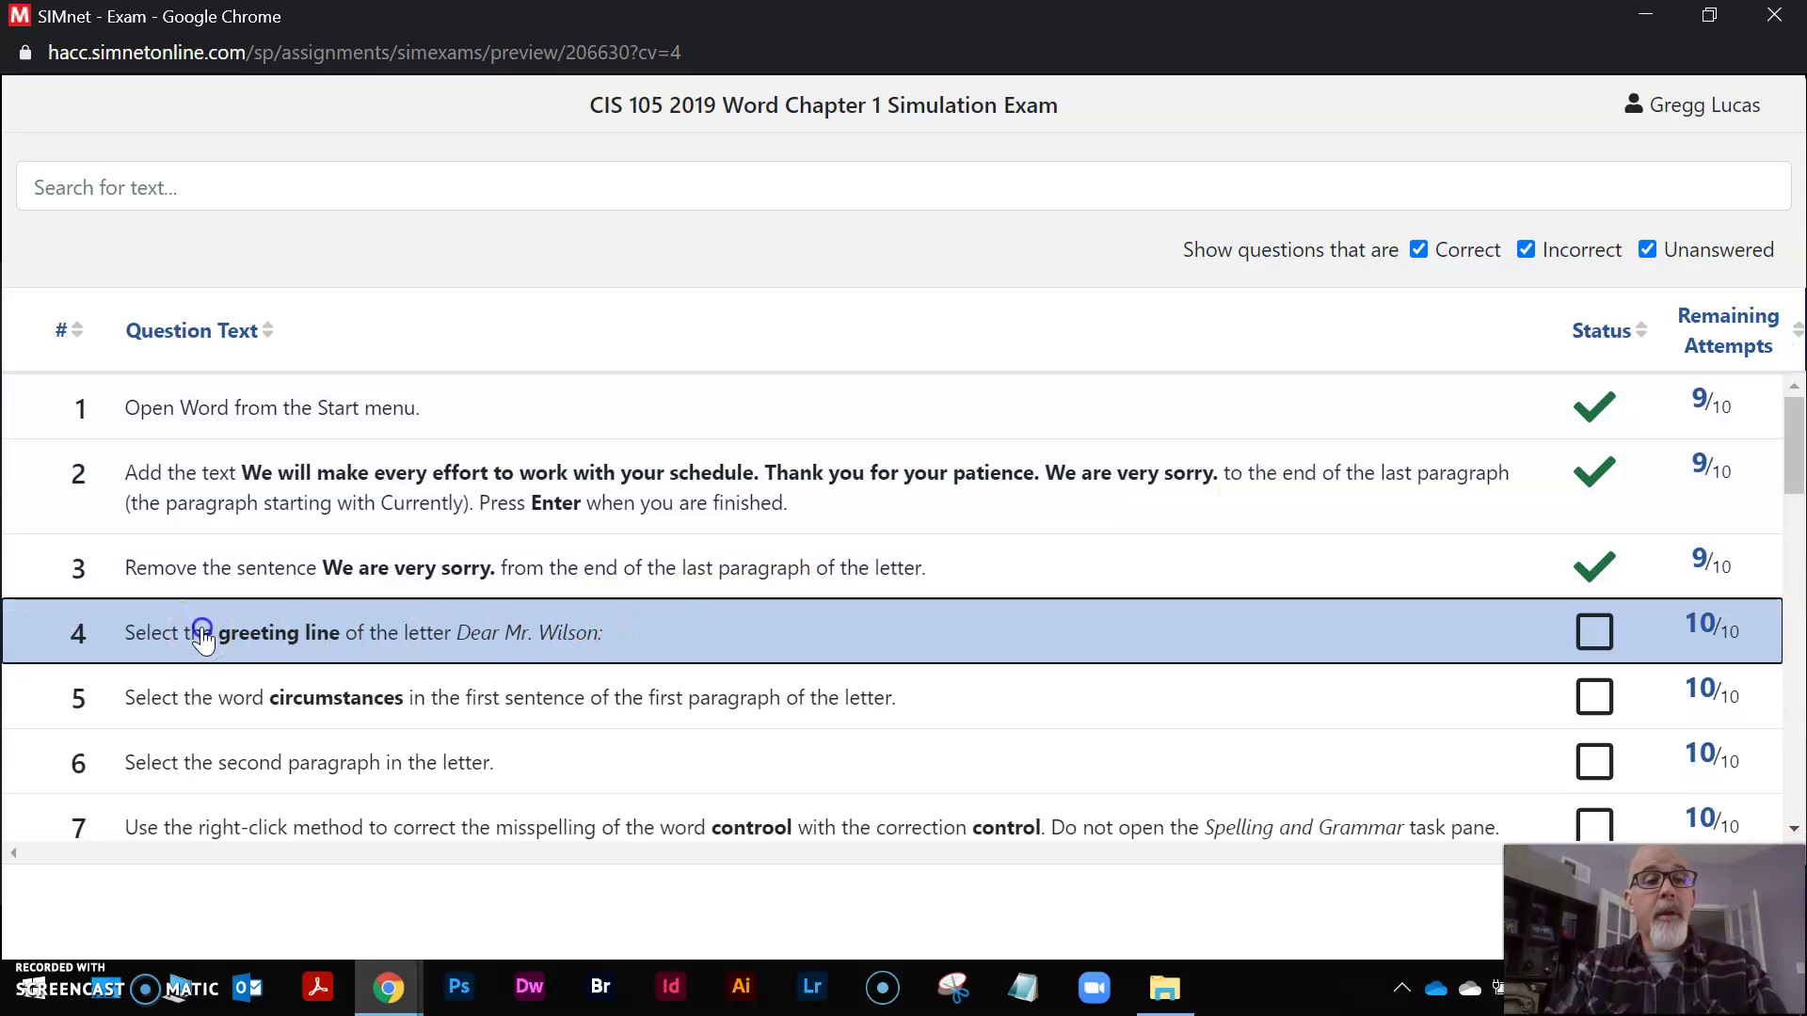